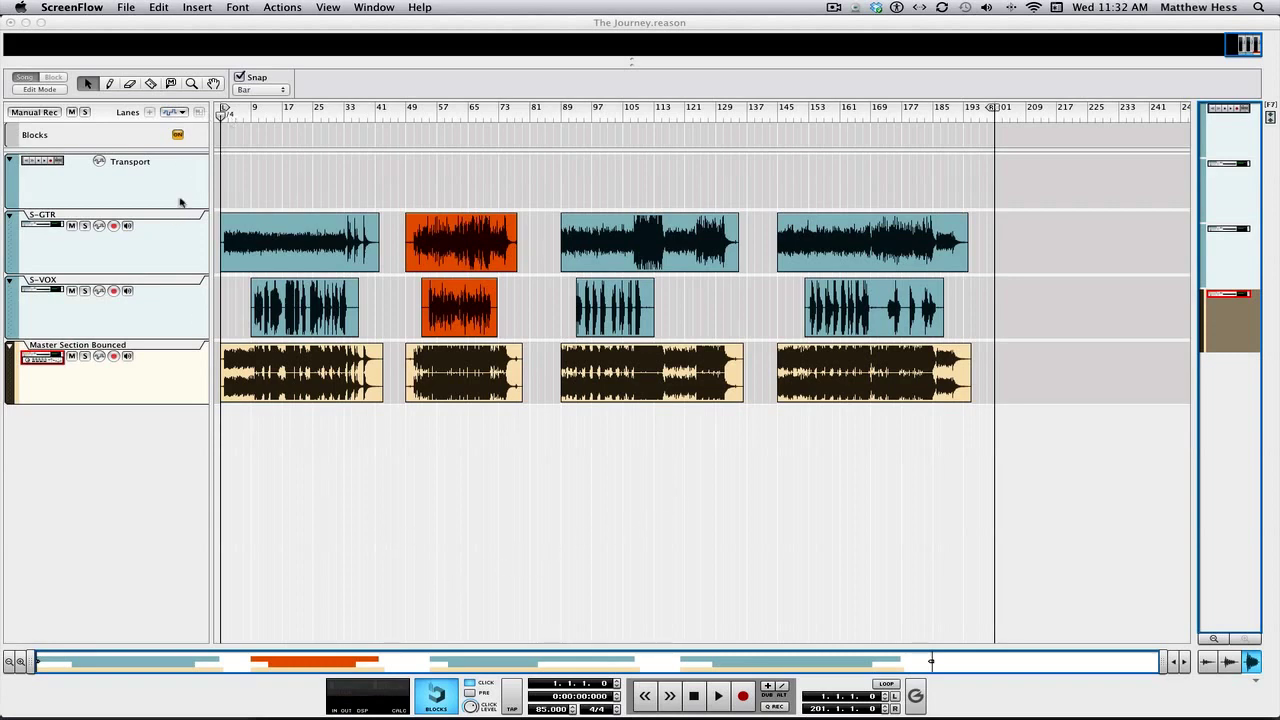
Mute Master Section Bounced and audition the guitar and vocal parts around bars 49, 89 and 145
click(70, 358)
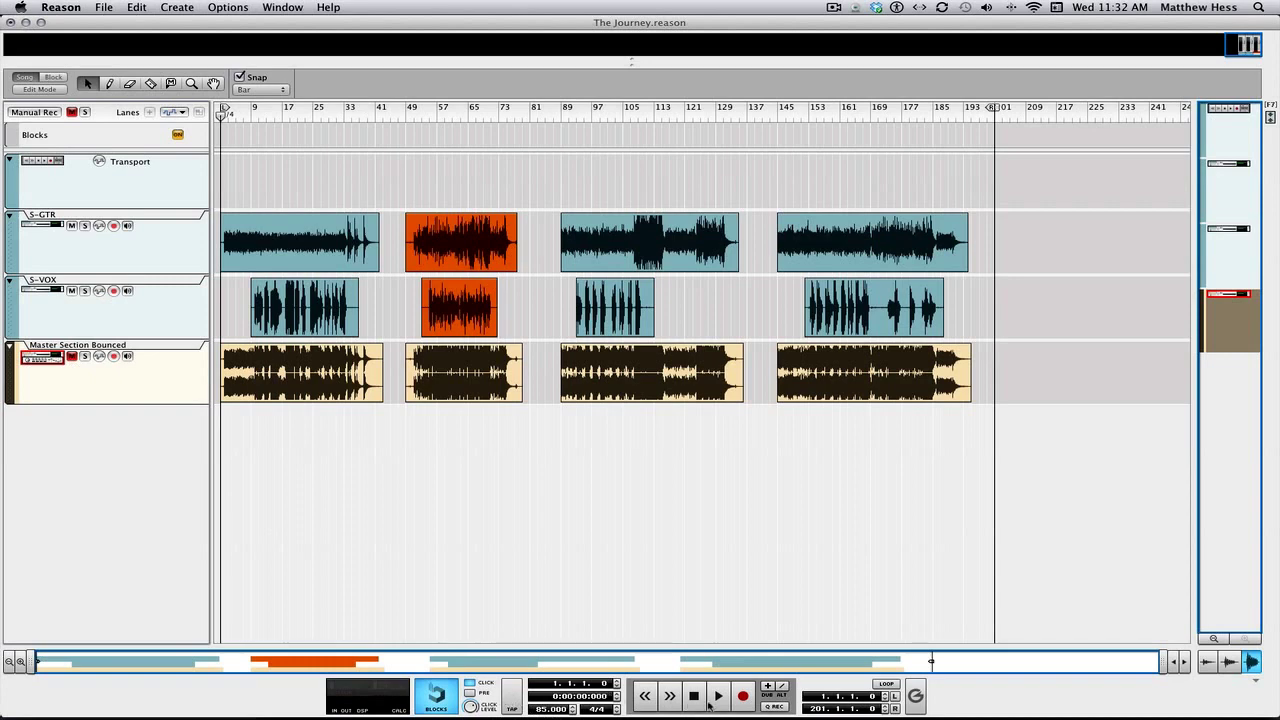
click(712, 698)
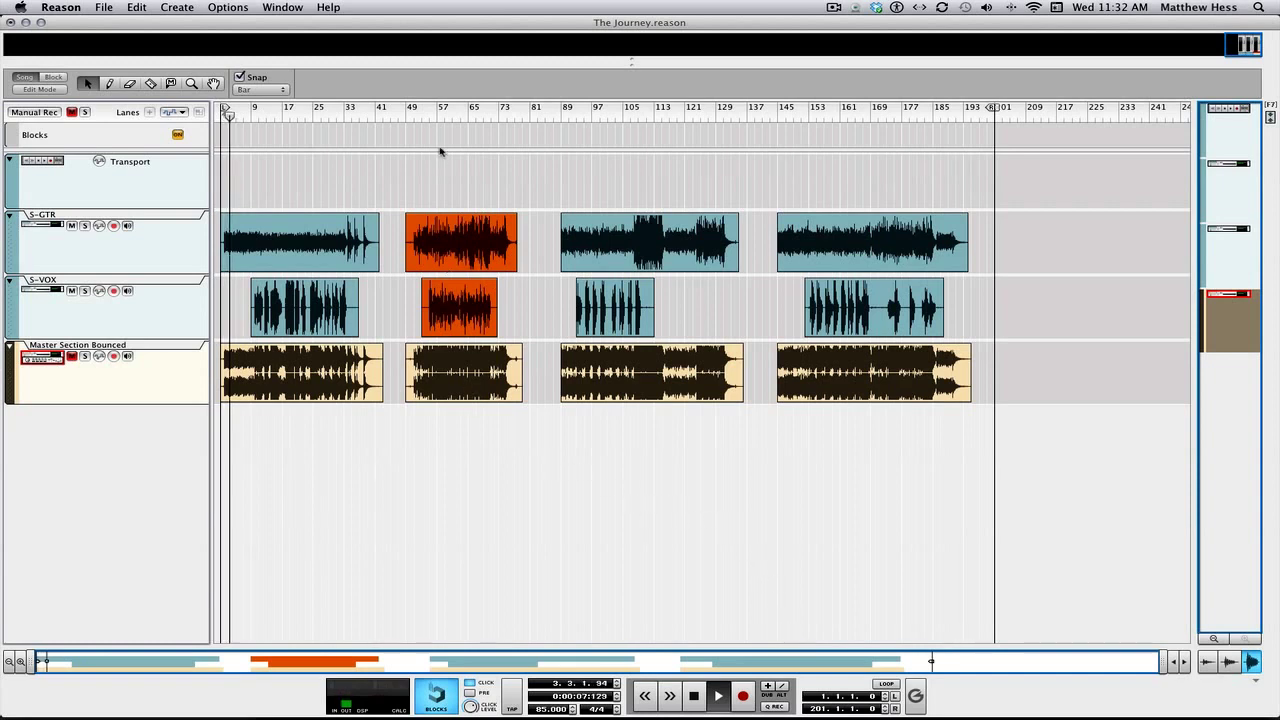
click(410, 113)
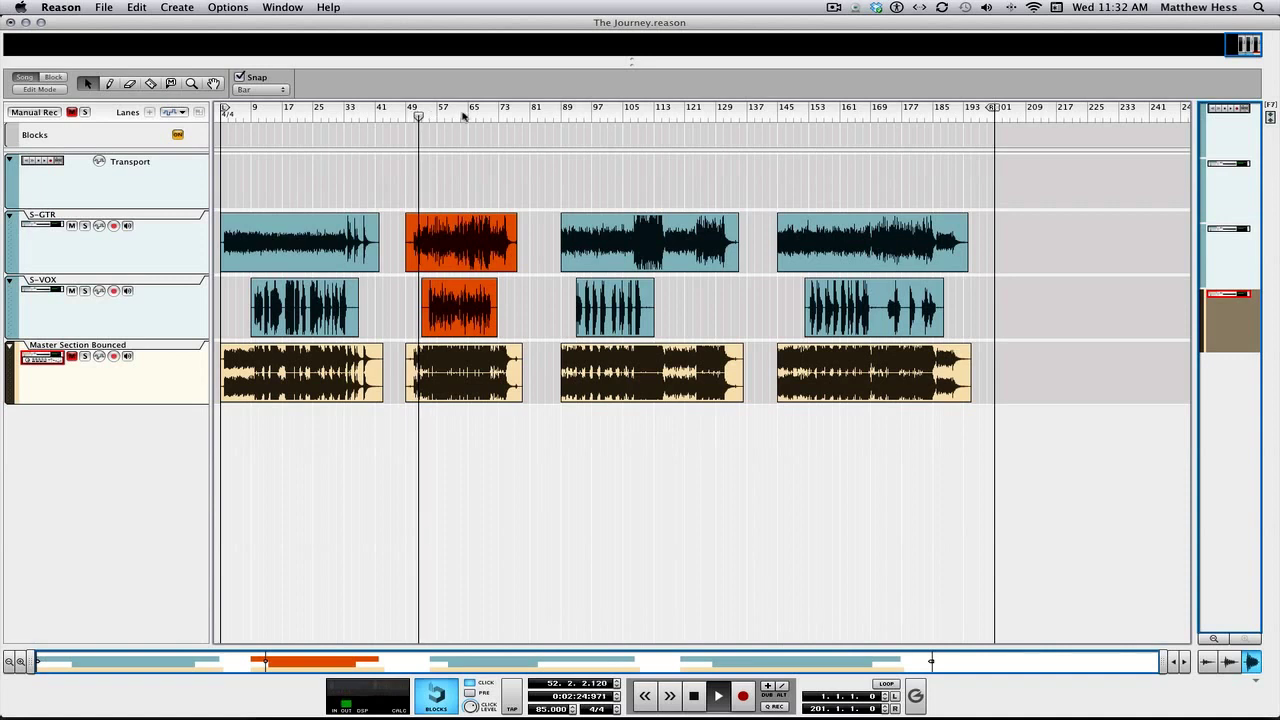
click(560, 113)
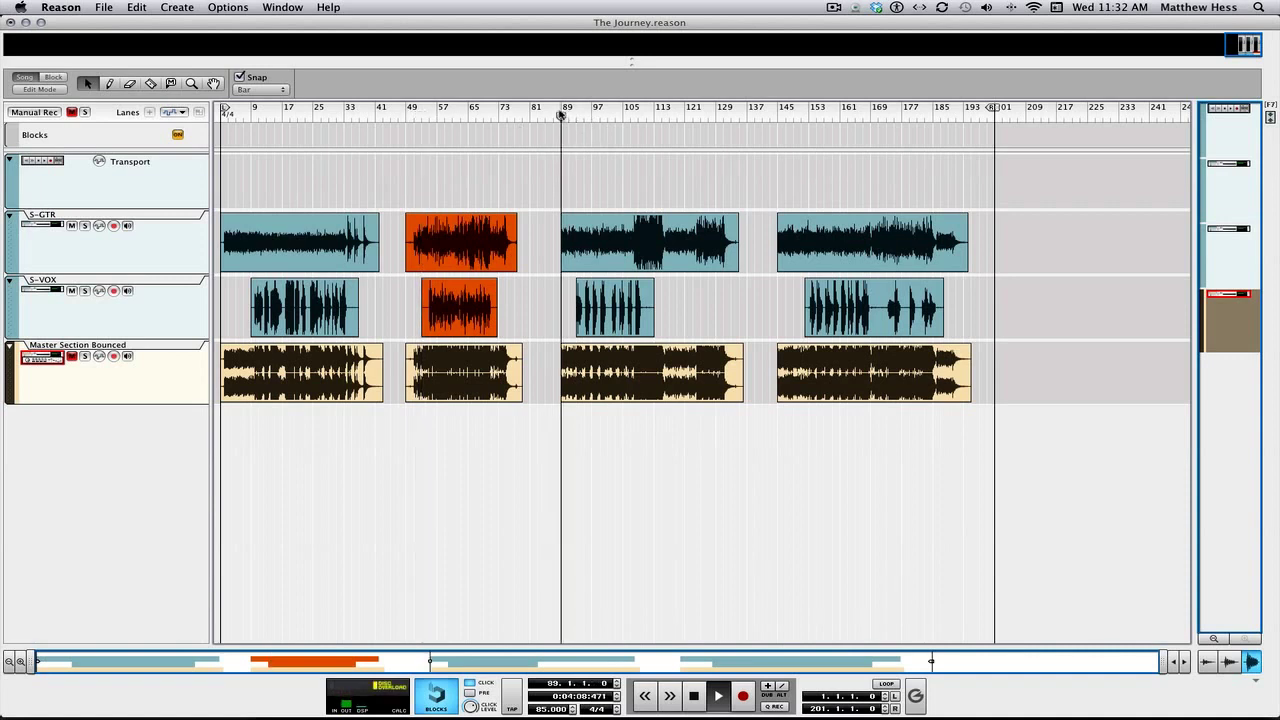
click(776, 113)
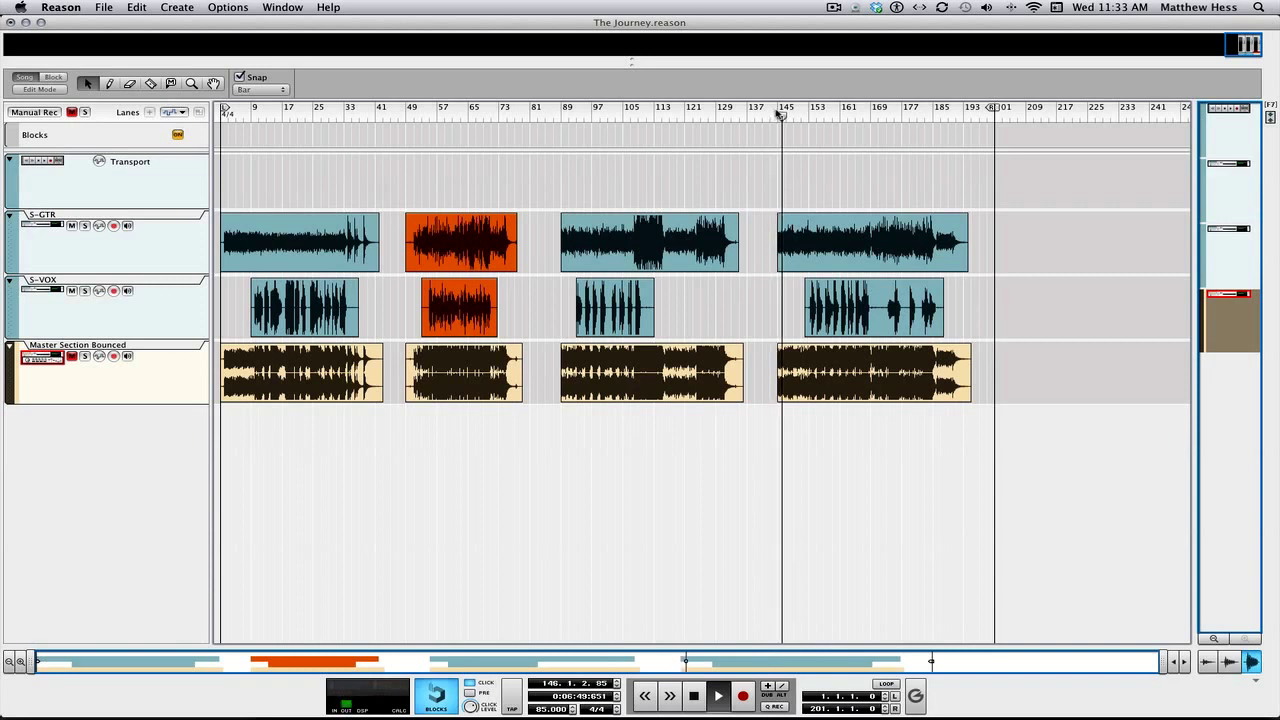
key(space)
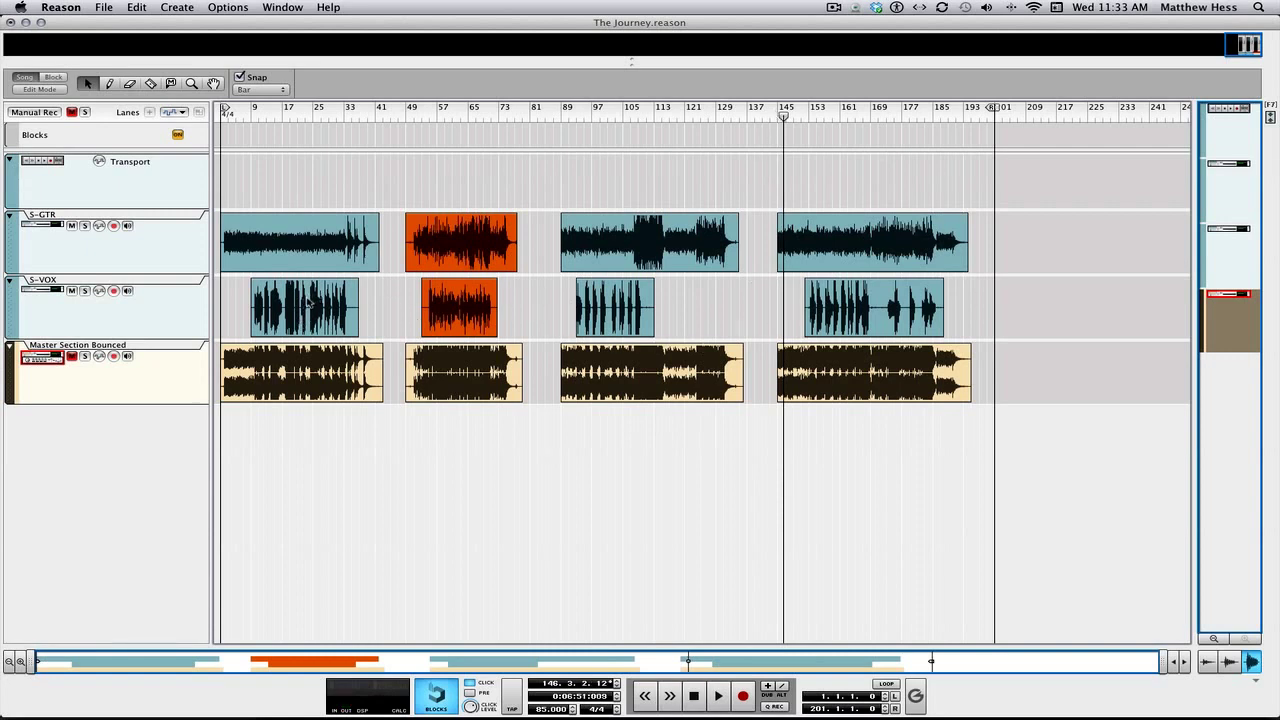
Play briefly from bar 14, then drag the song position marker back to bar 1
click(270, 116)
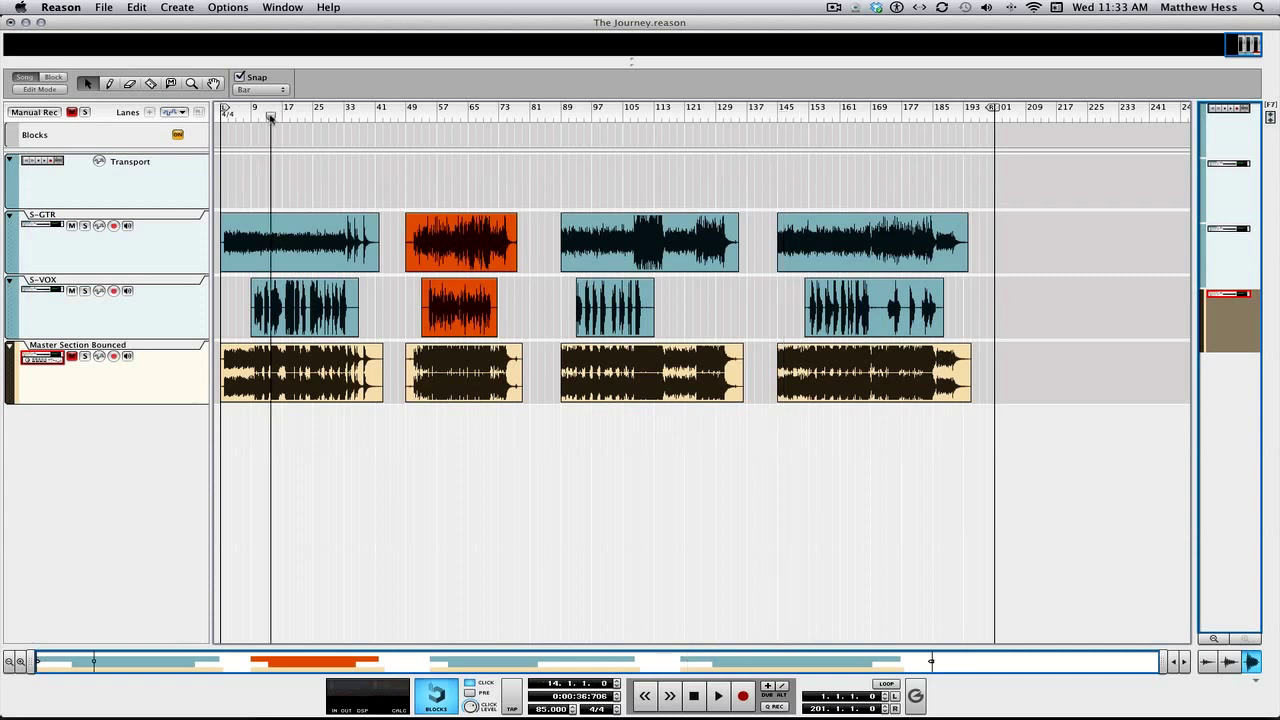
key(space)
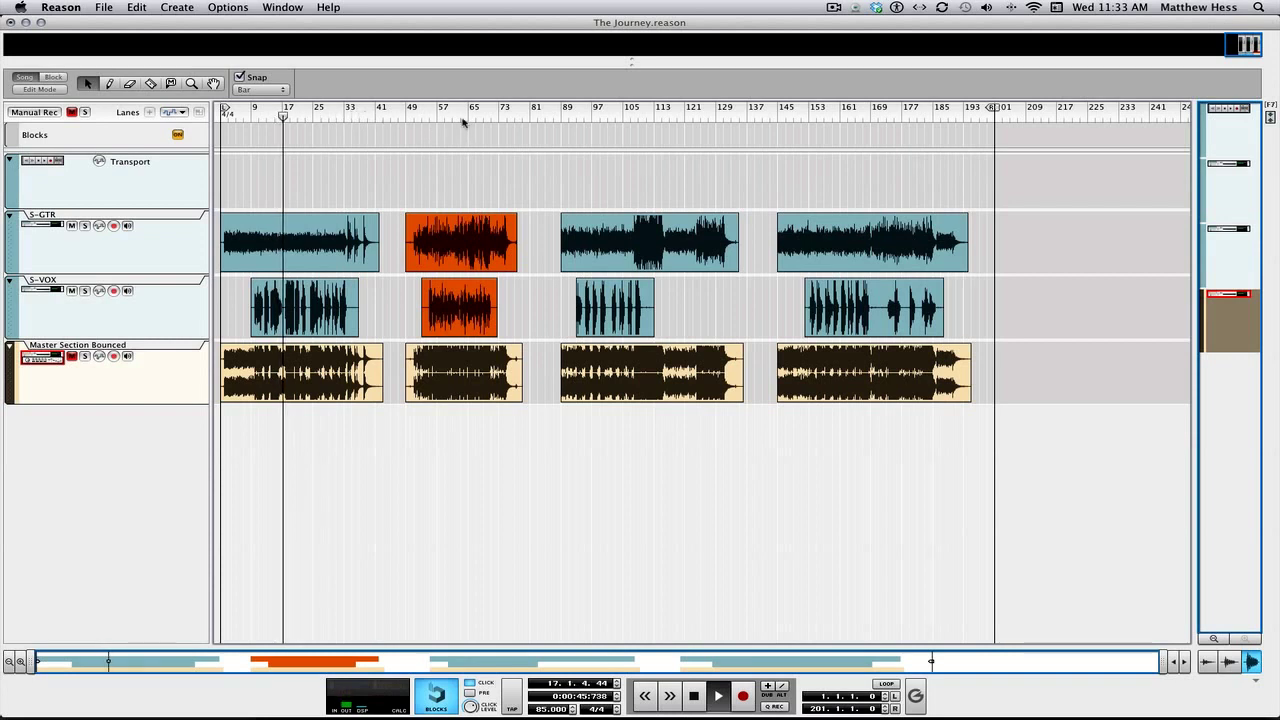
key(space)
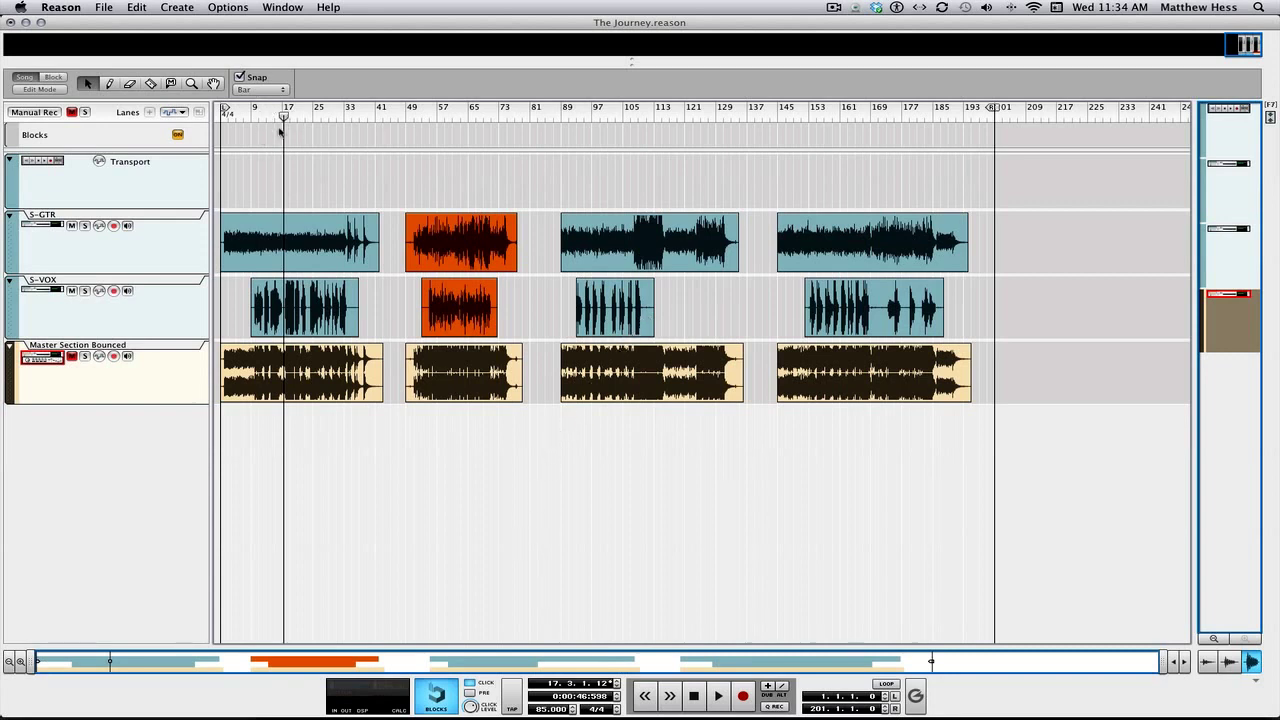
drag(284, 117, 208, 113)
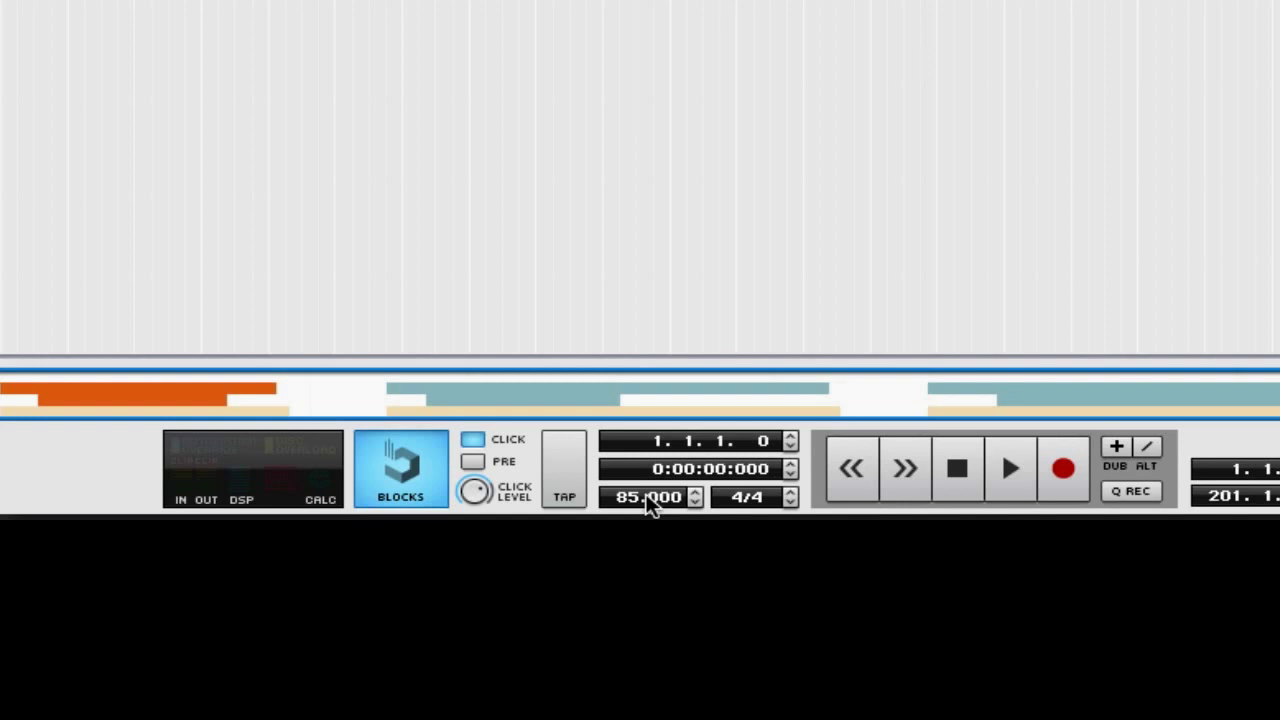
Create a Tempo automation lane and draw a clip spanning bars 1 to 201
right_click(648, 505)
click(834, 326)
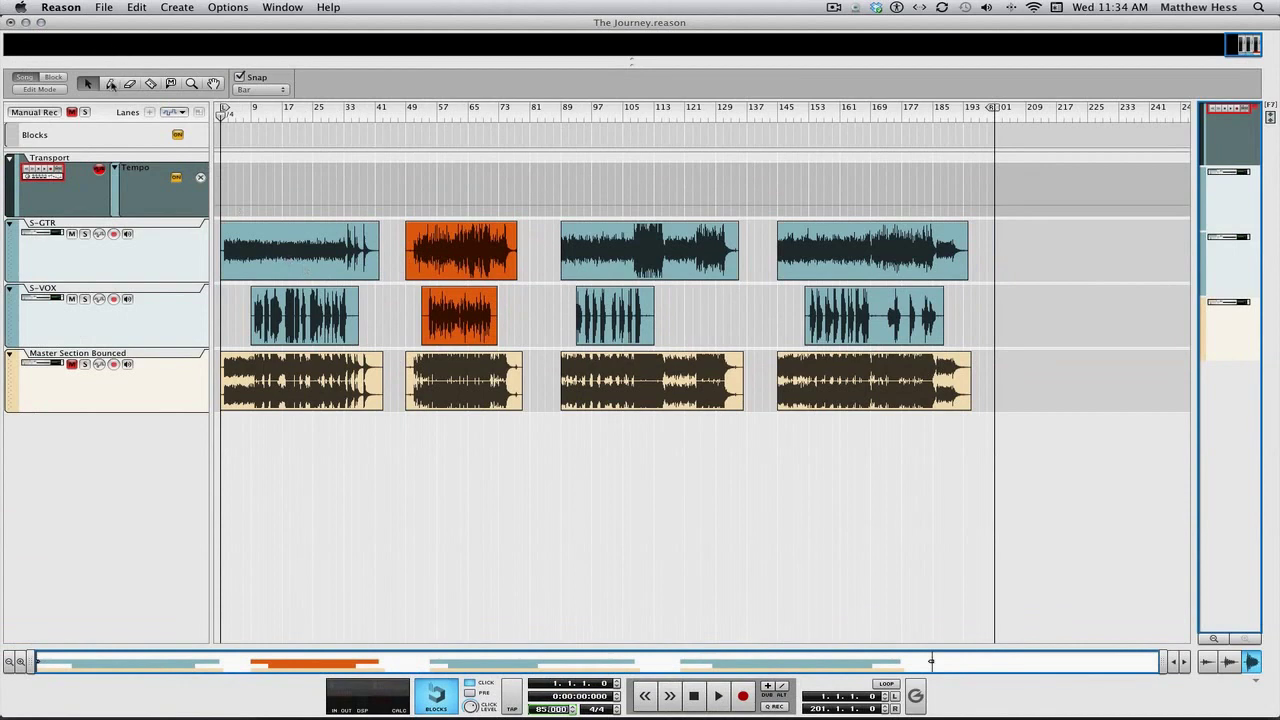
click(111, 84)
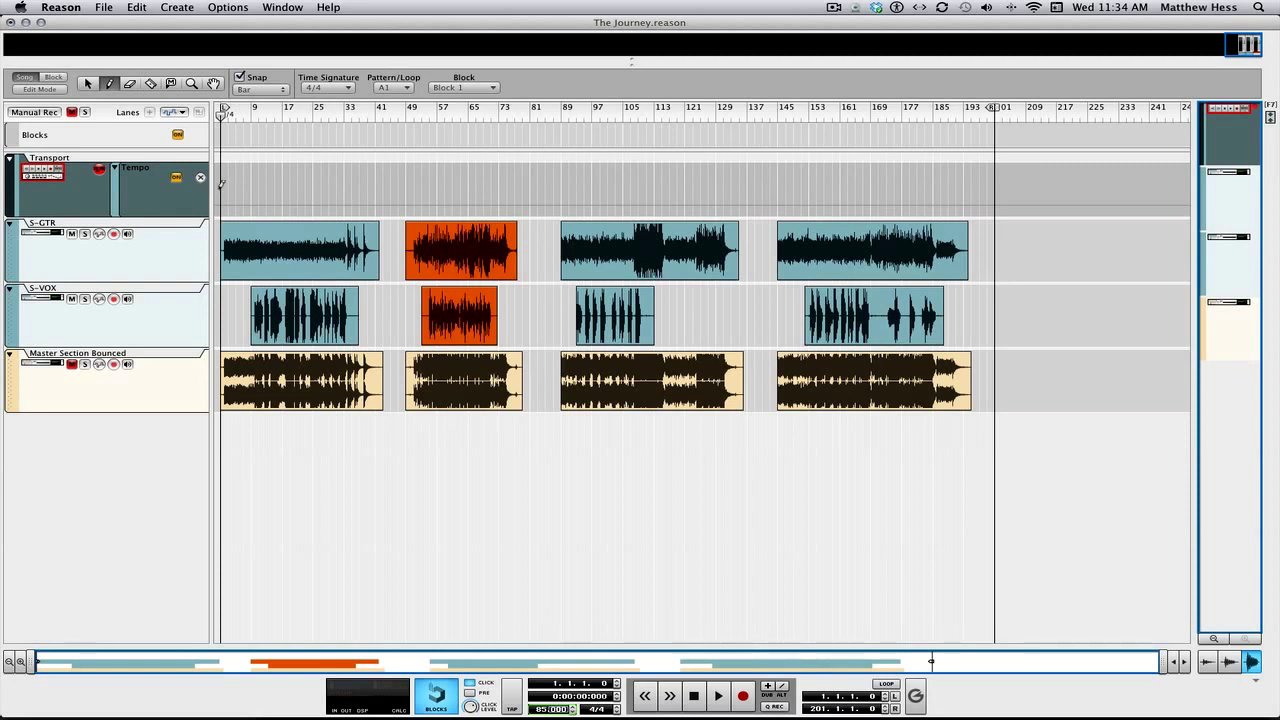
mouse_move(222, 183)
mouse_down()
mouse_move(528, 172)
mouse_move(662, 192)
mouse_move(994, 193)
mouse_up()
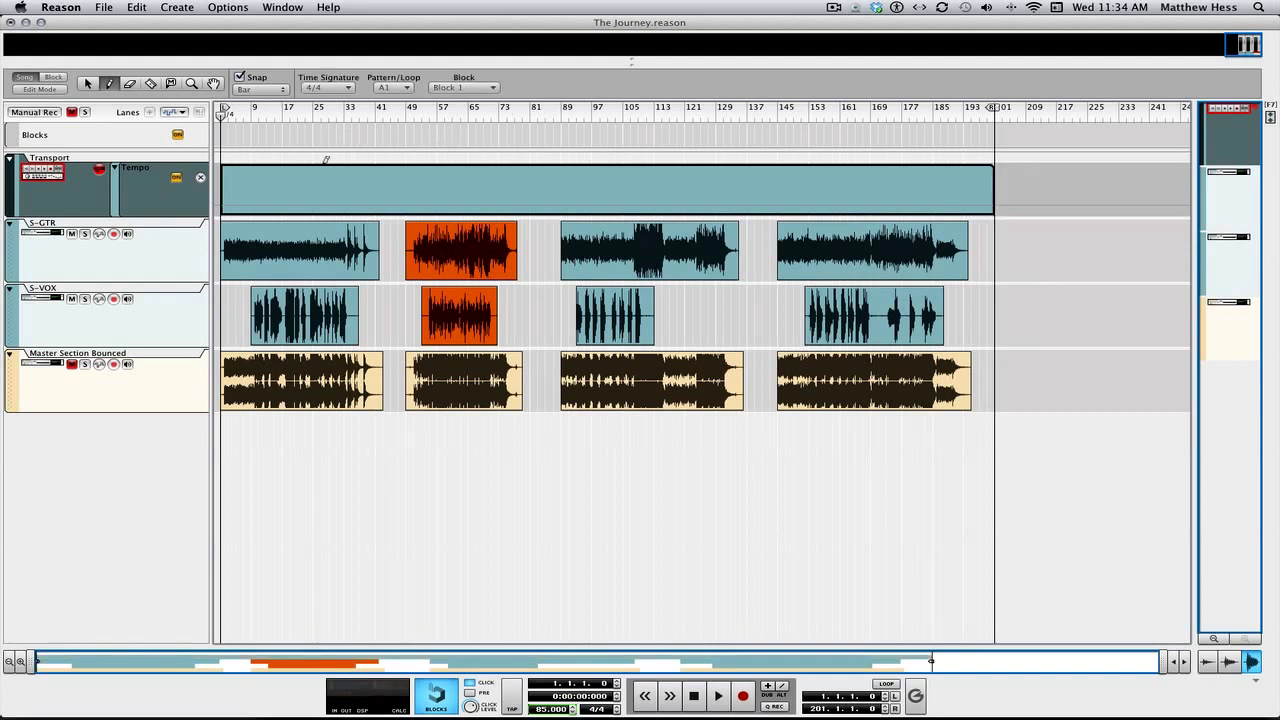
Open the tempo clip for editing and add points at the song start and bar 49
key(q)
click(245, 203)
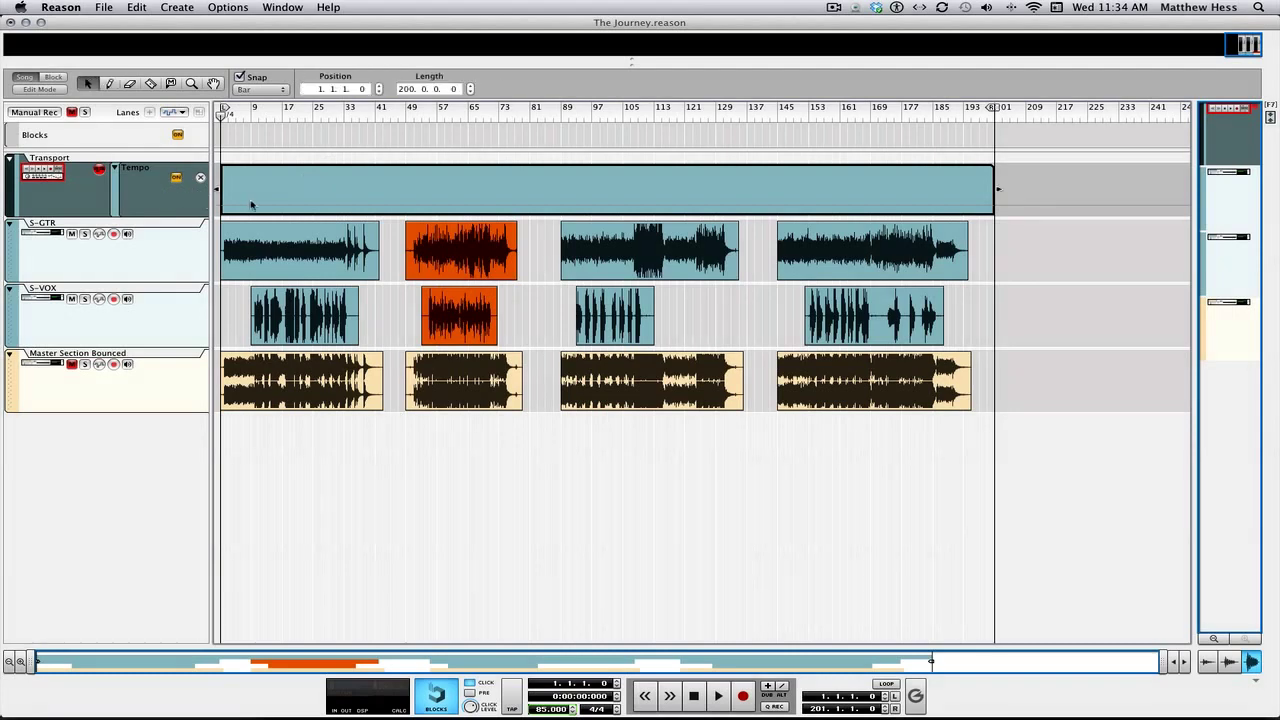
double_click(275, 204)
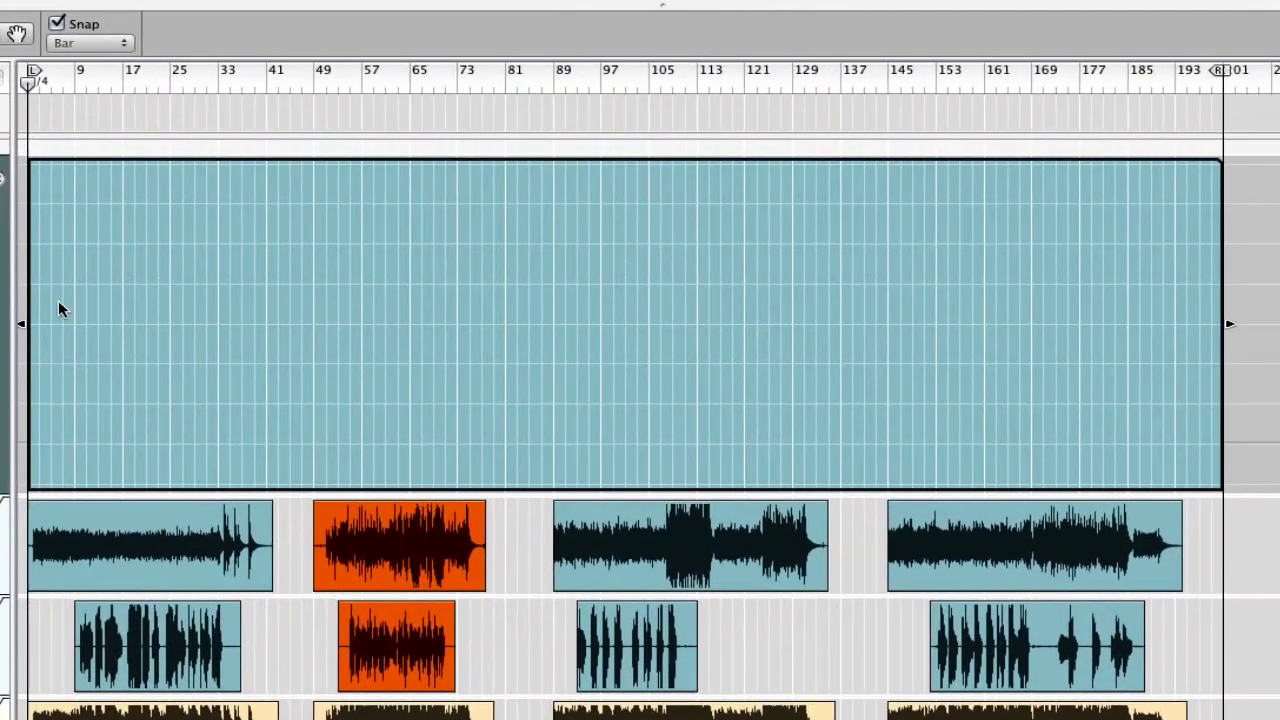
key(w)
click(33, 403)
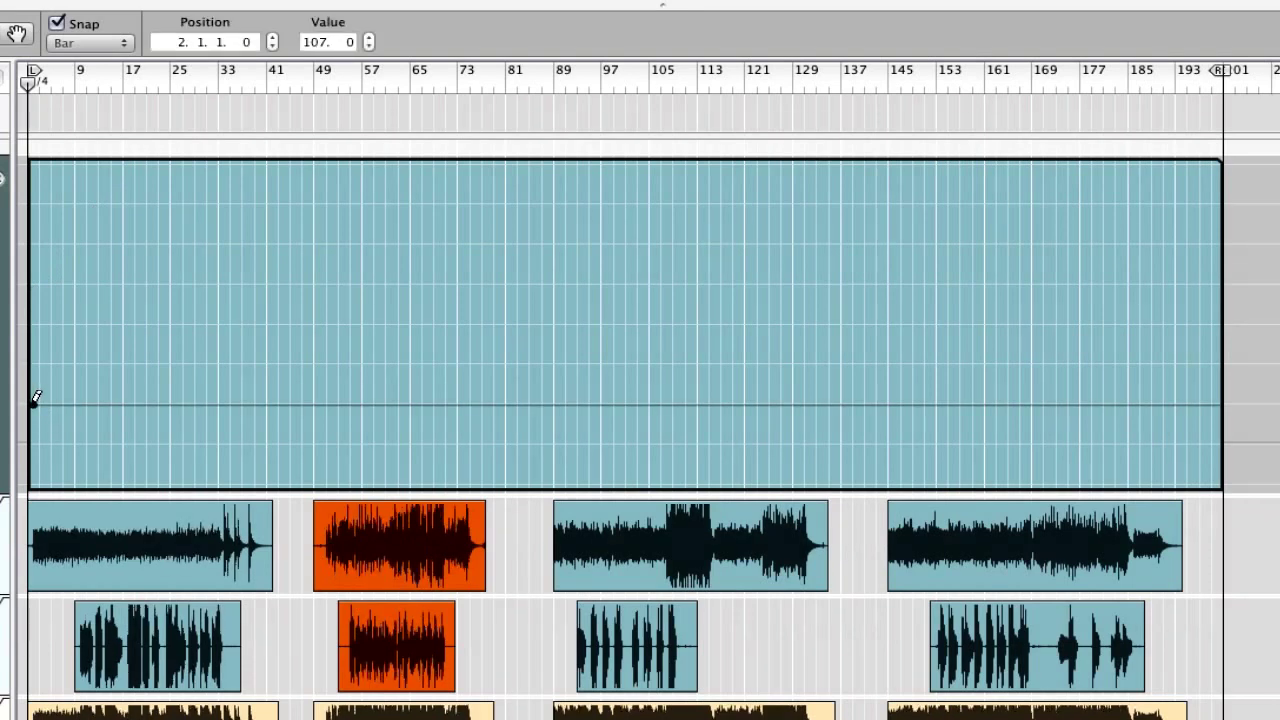
click(315, 404)
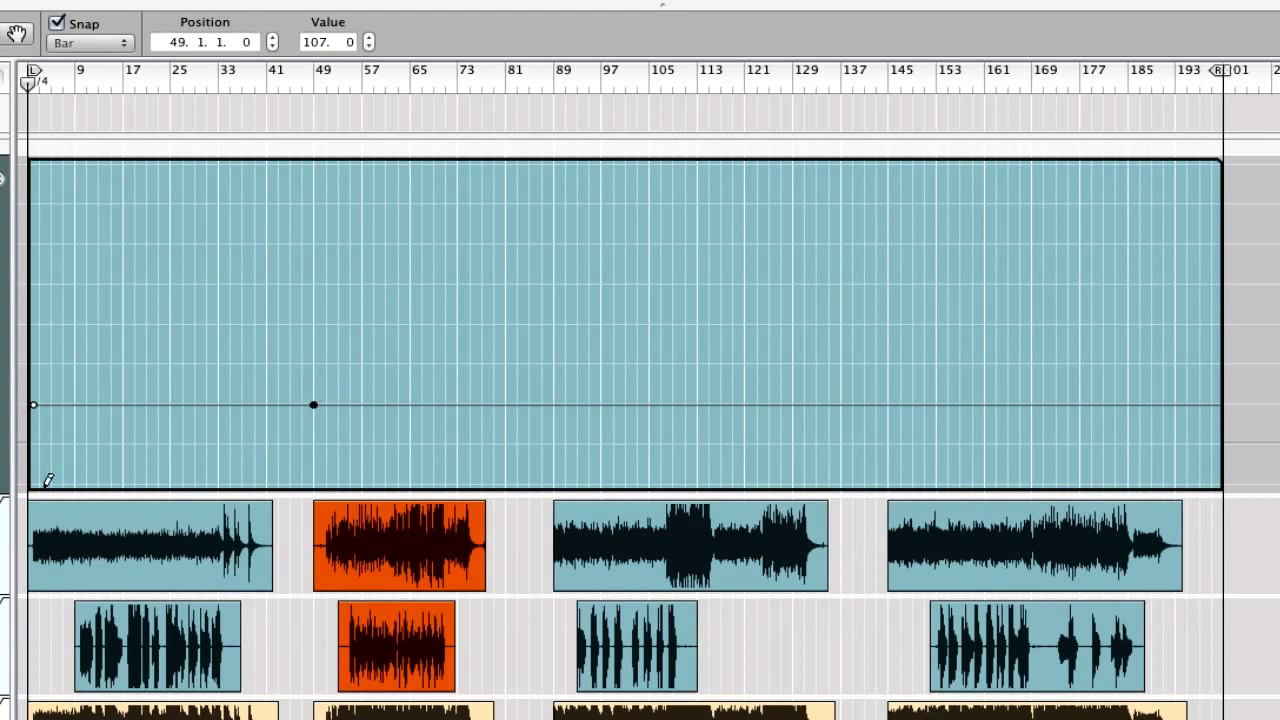
Set both the start point and the bar 49 point to 85 BPM
click(32, 403)
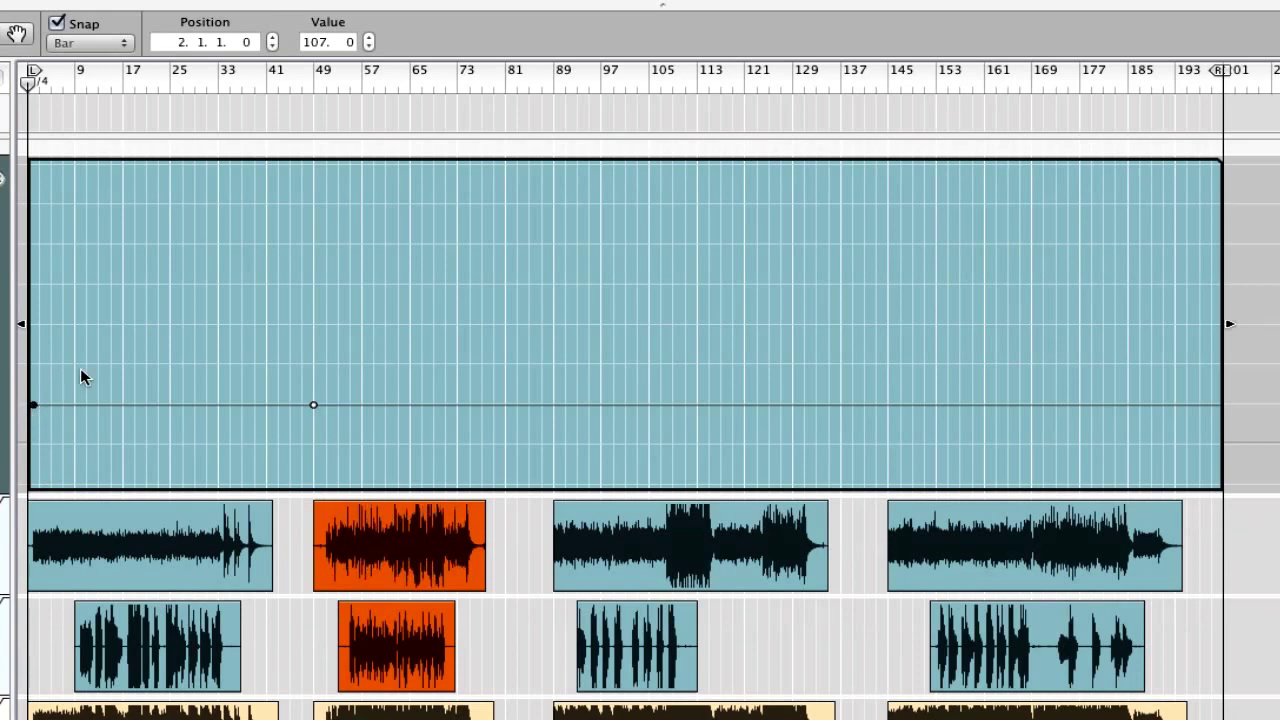
double_click(318, 42)
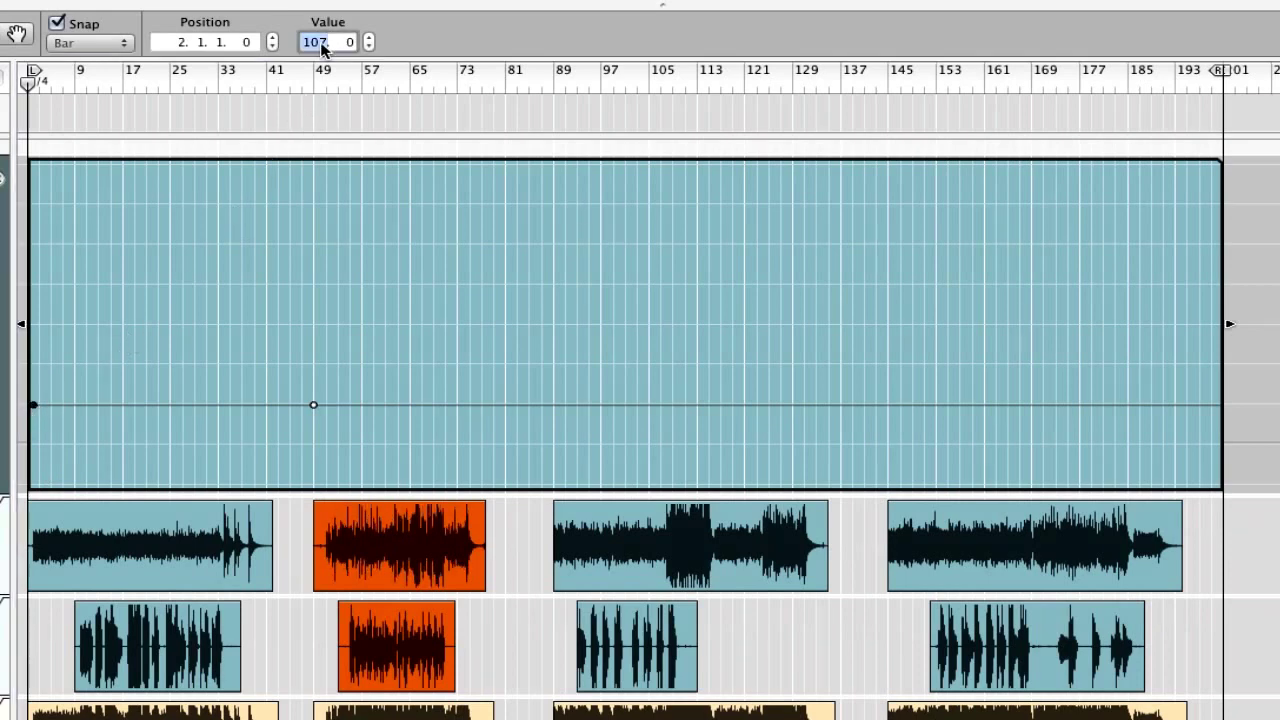
text(85)
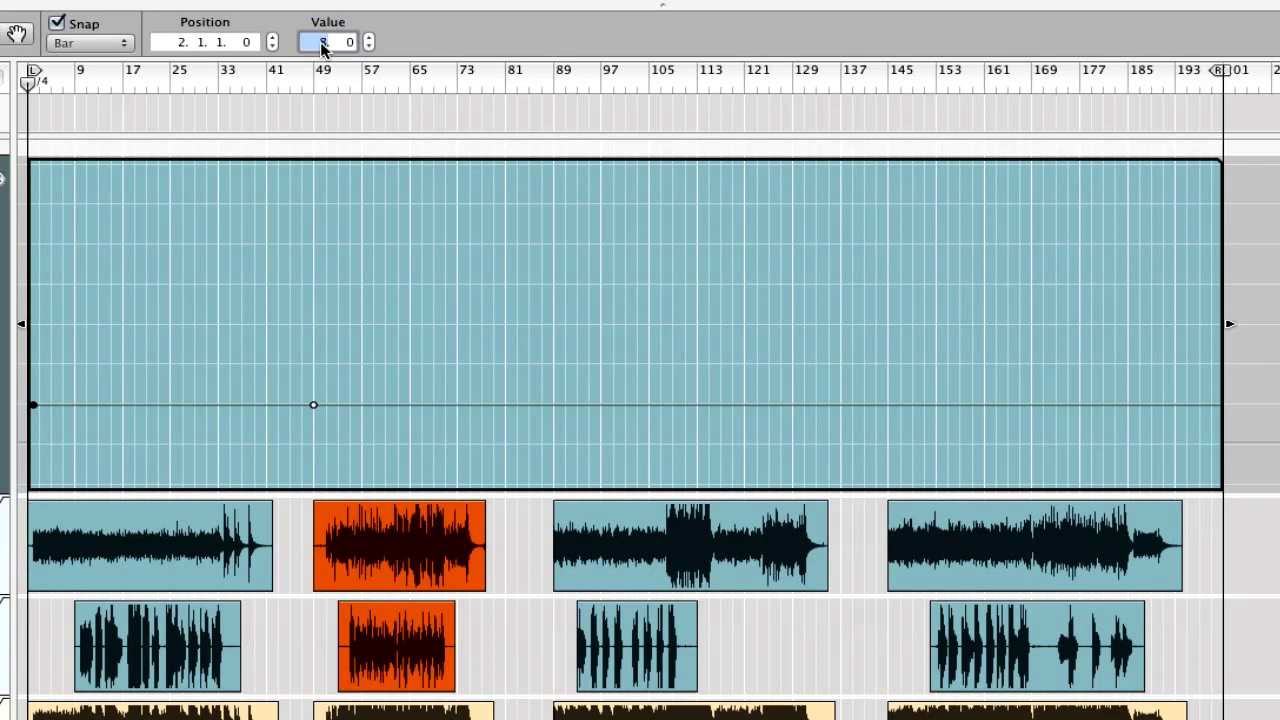
text(.)
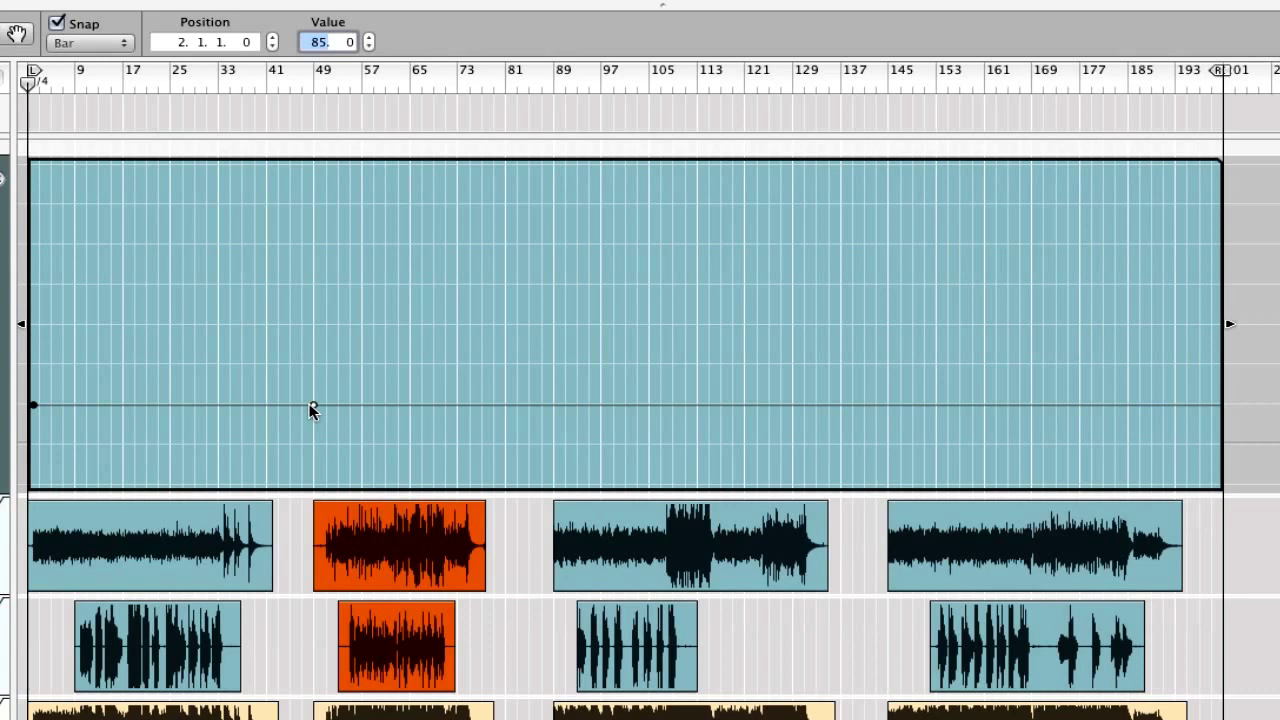
click(311, 405)
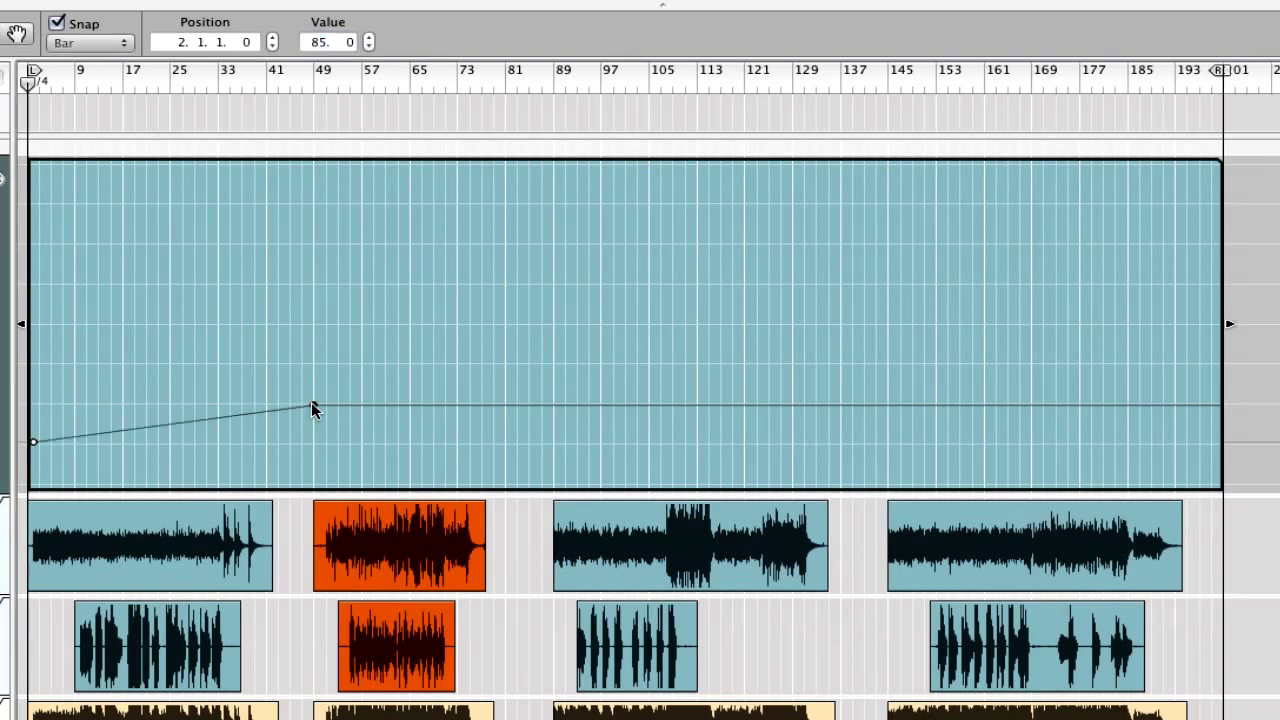
double_click(316, 42)
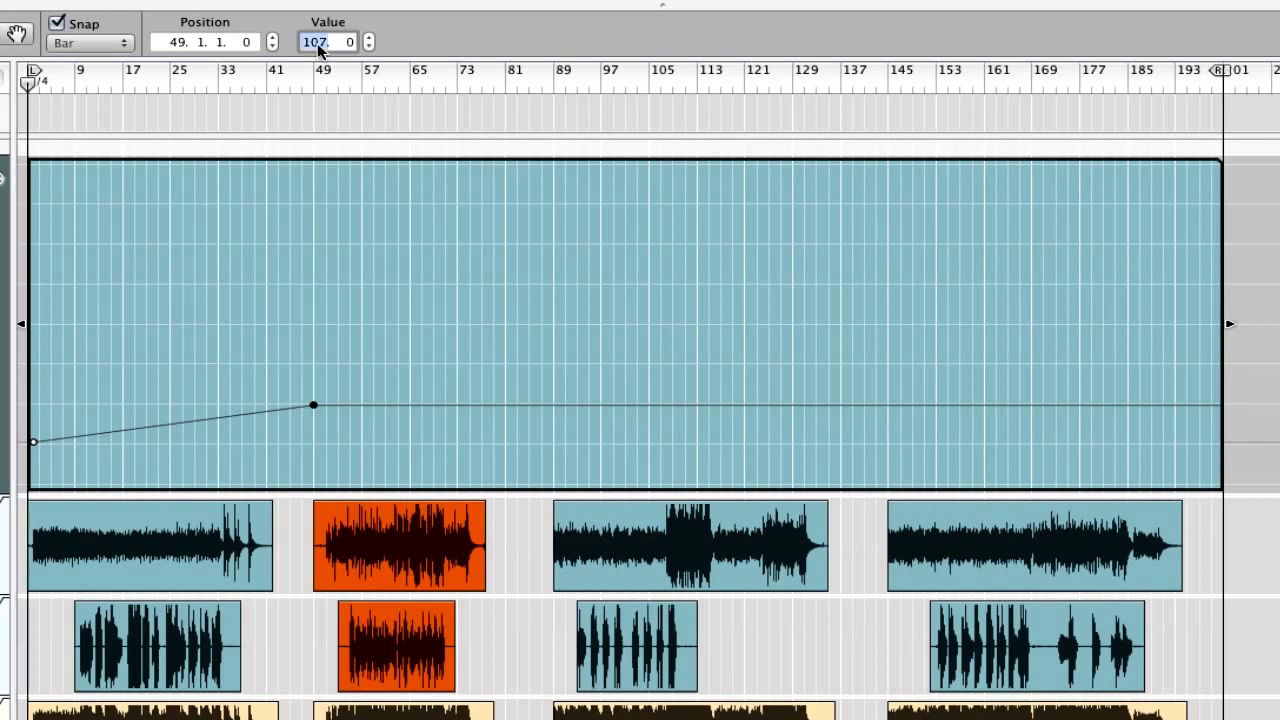
text(85)
key(Return)
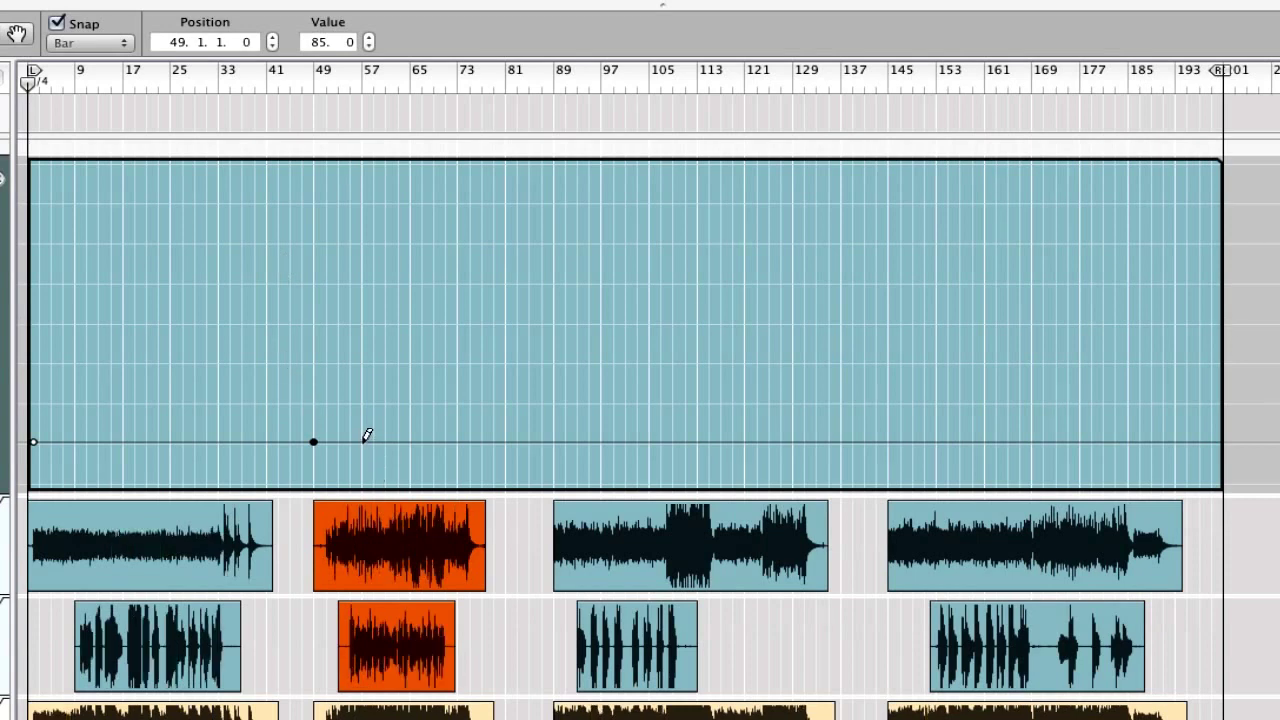
Drop the tempo to 65 BPM from bar 49 onward
click(363, 440)
drag(363, 441, 313, 405)
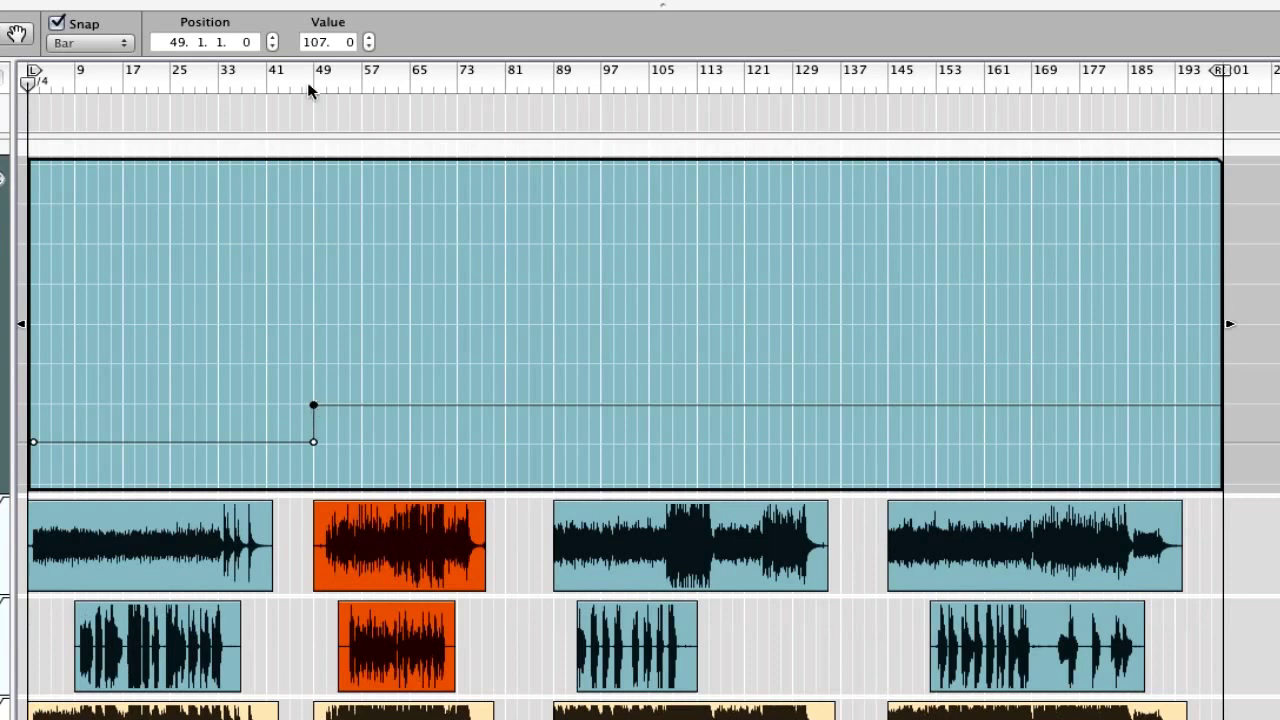
drag(318, 46, 319, 44)
double_click(318, 42)
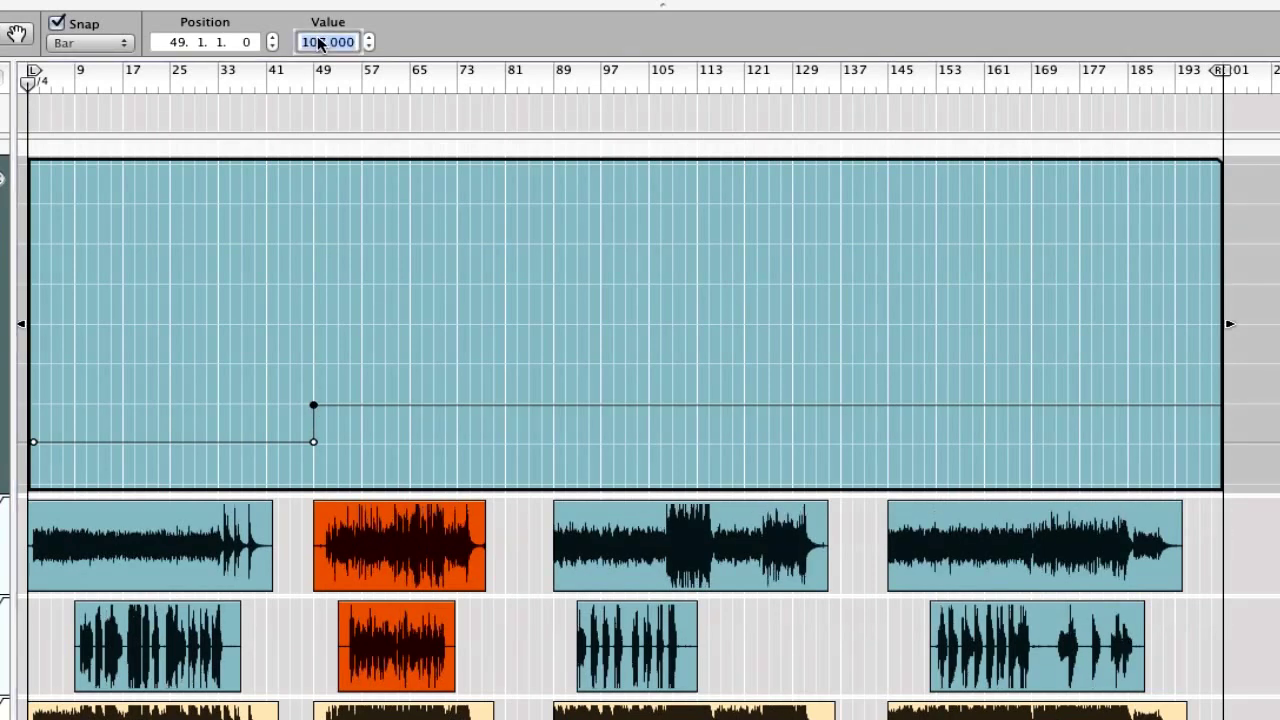
text(65)
key(Return)
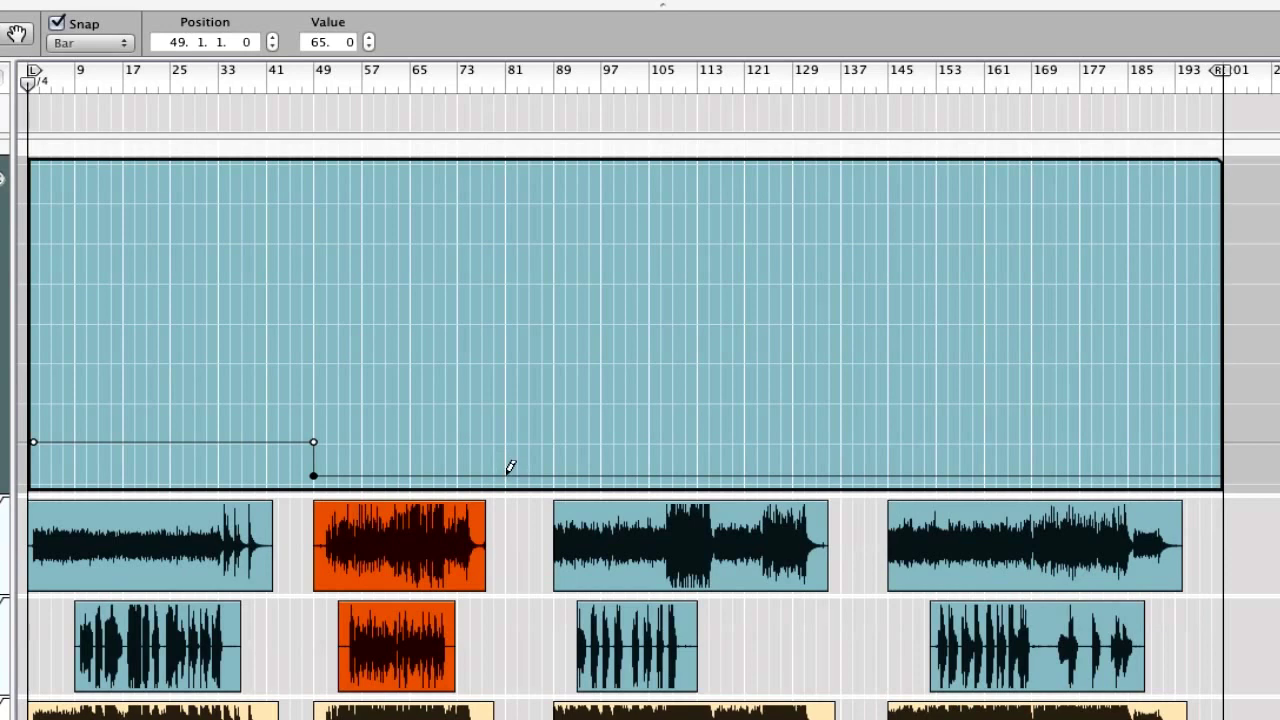
Hold 65 BPM until a point at bar 81, then raise the tempo back to 85
click(506, 477)
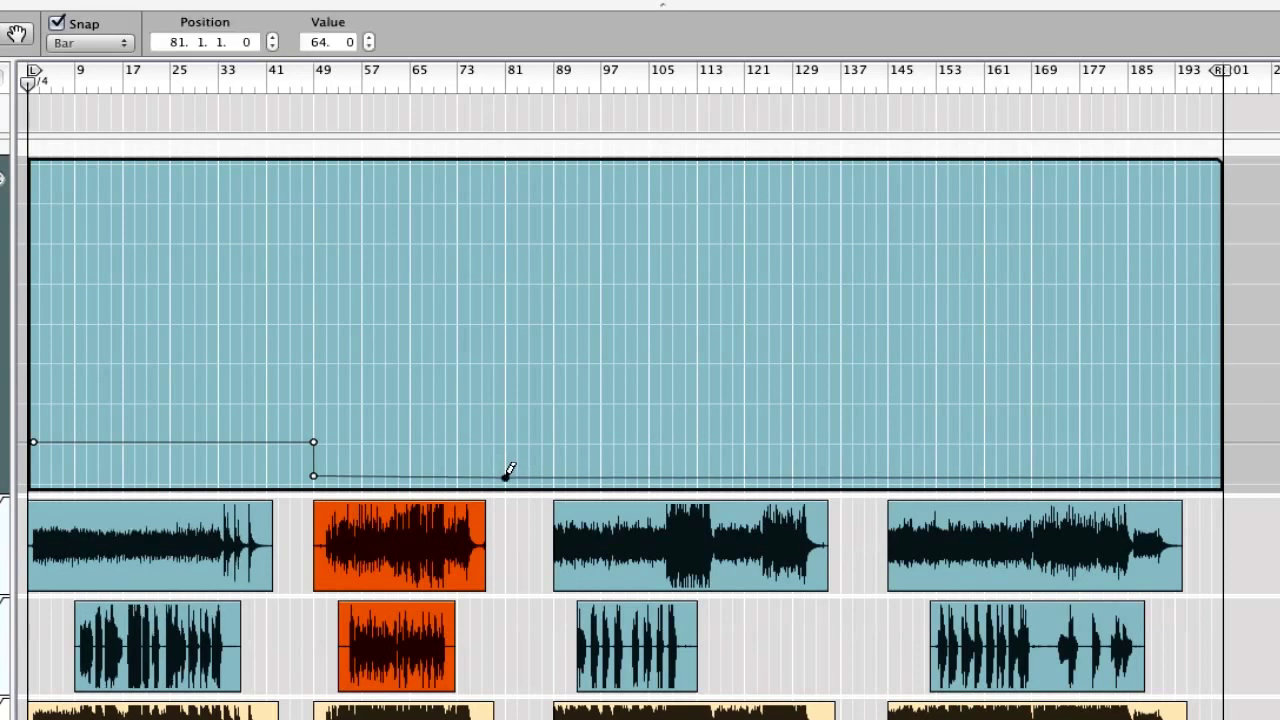
double_click(322, 43)
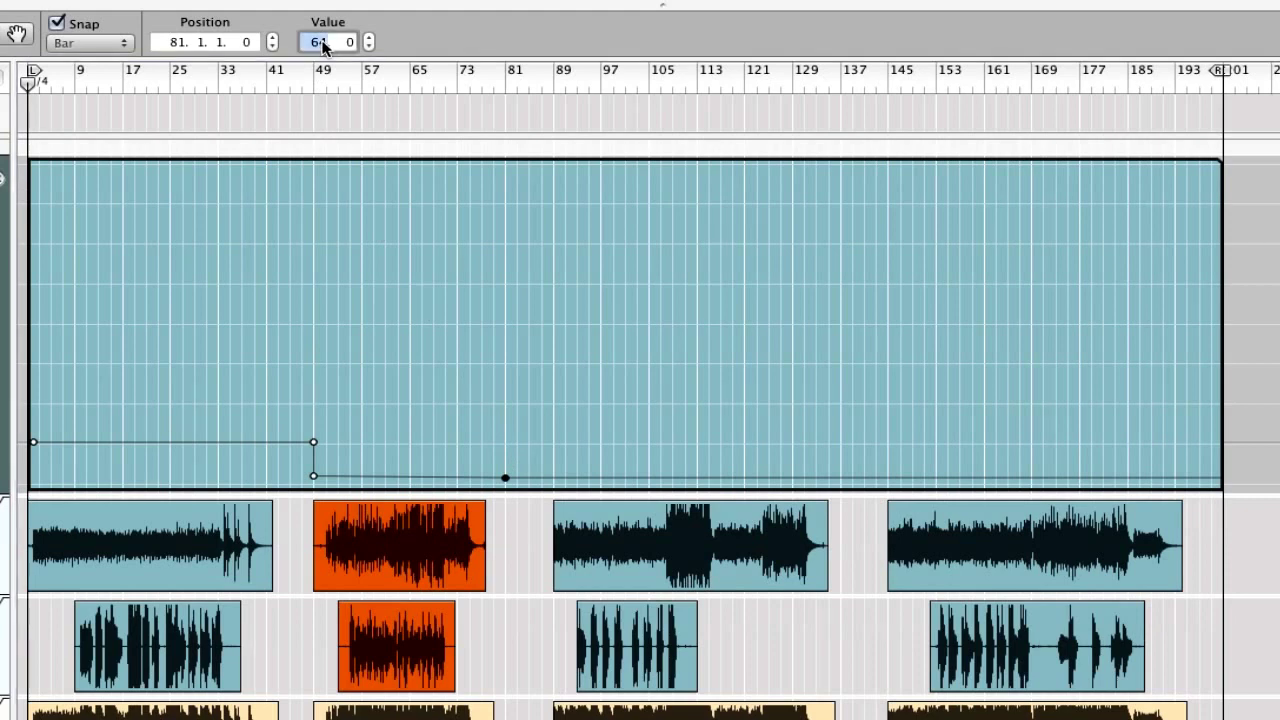
text(65)
key(Return)
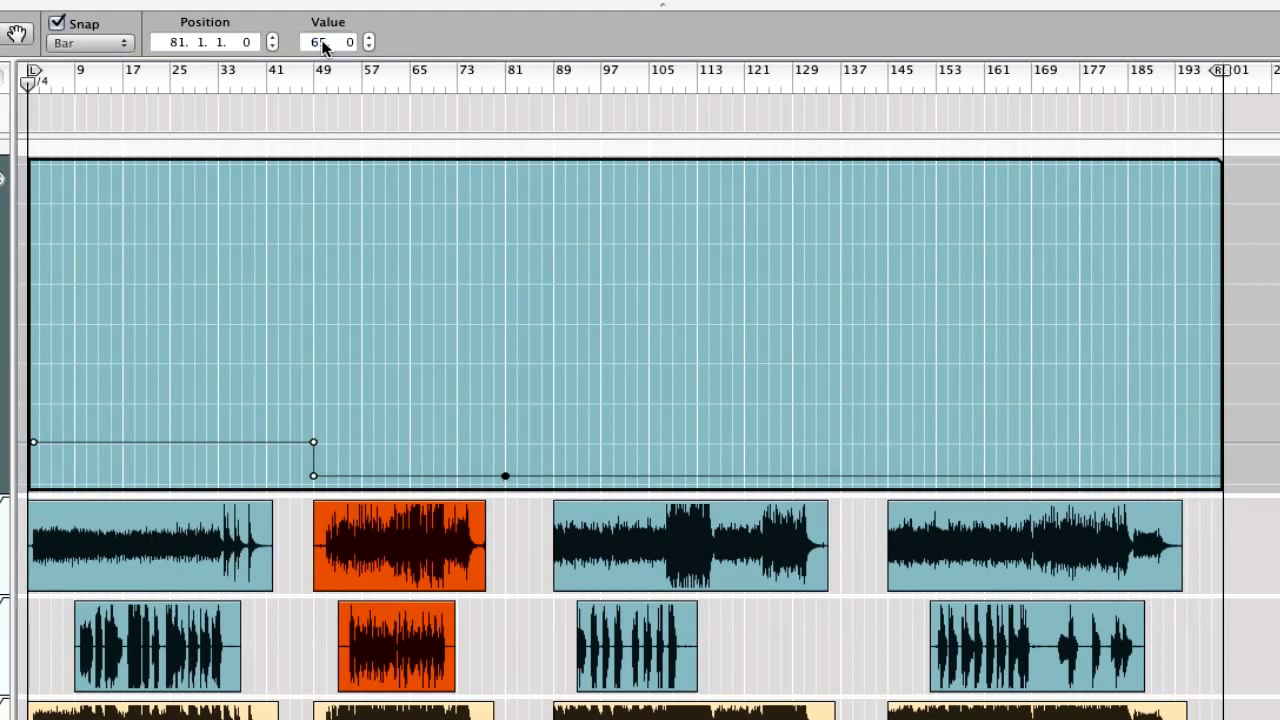
click(554, 474)
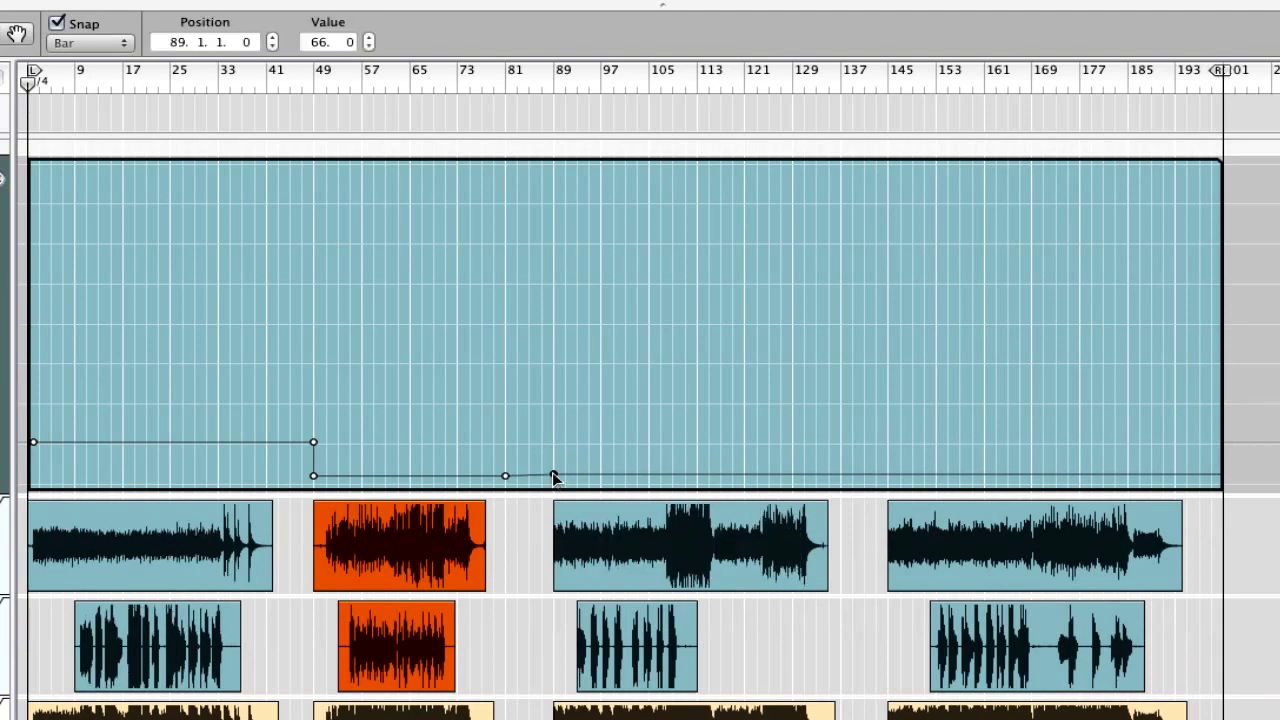
drag(554, 476, 506, 444)
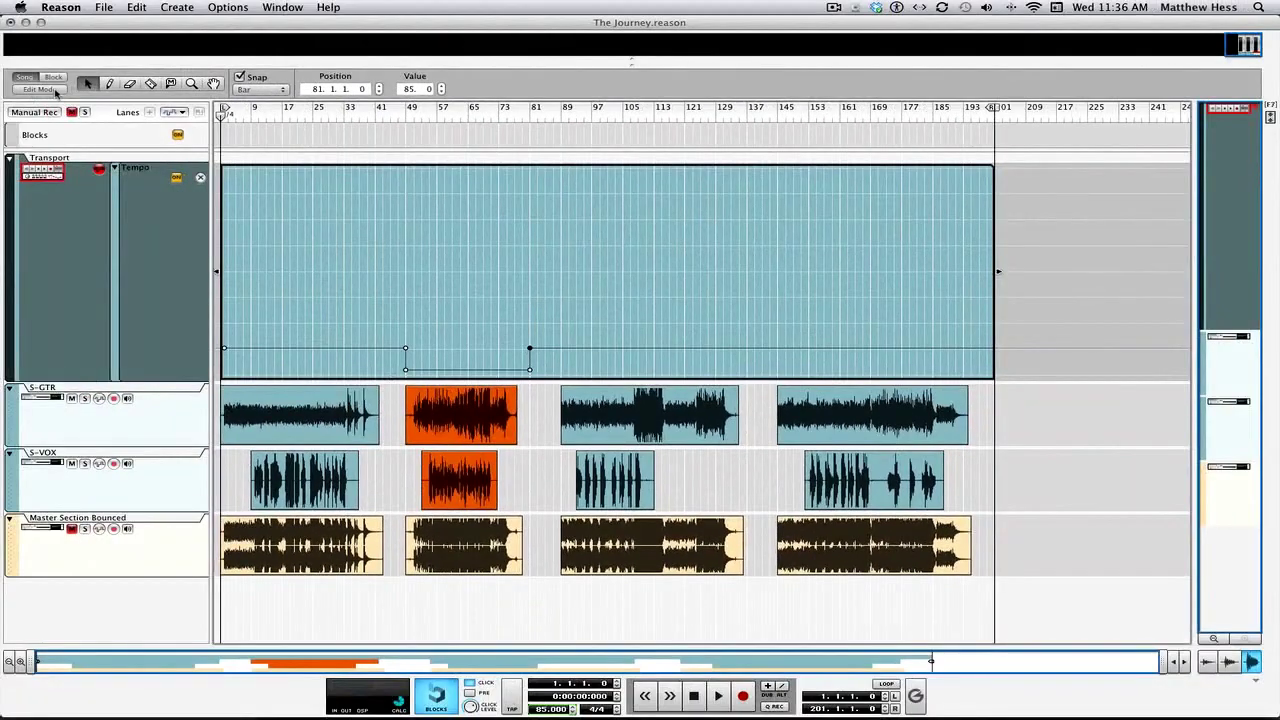
Leave the tempo editor and play from about bar 44 past bar 49 to hear the 65 BPM drop
click(50, 90)
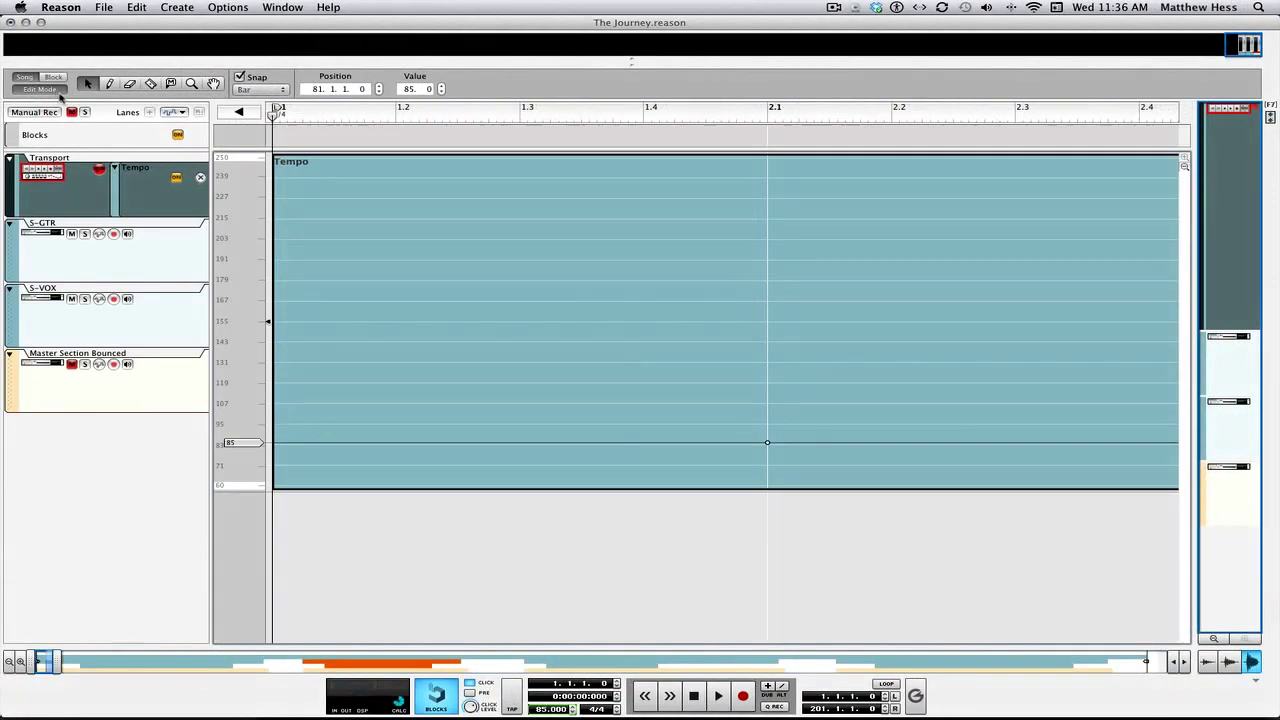
click(56, 90)
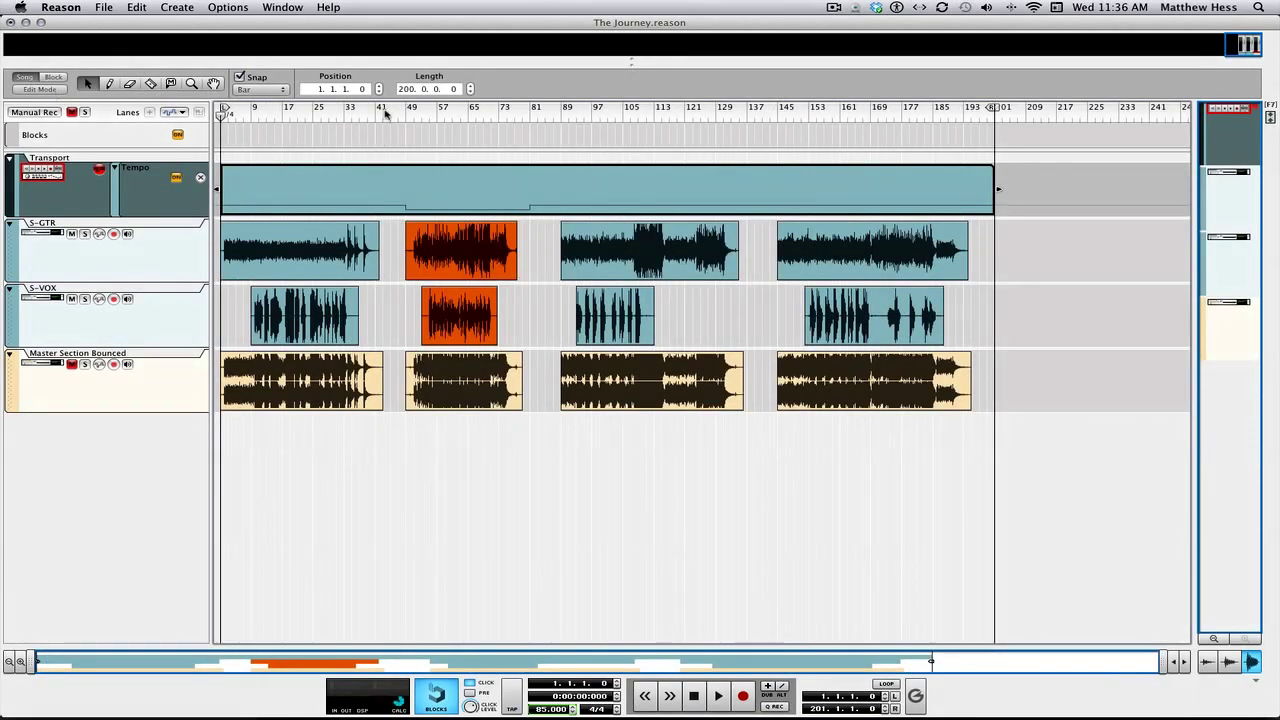
click(386, 113)
key(space)
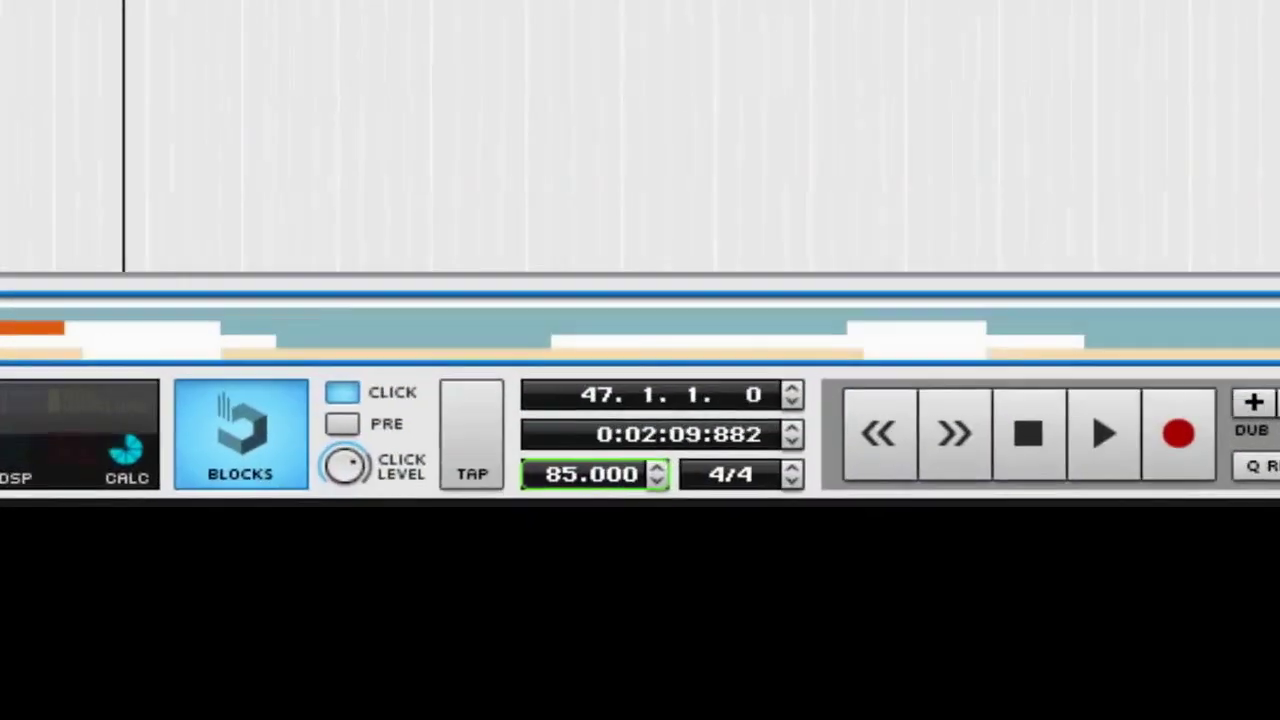
key(space)
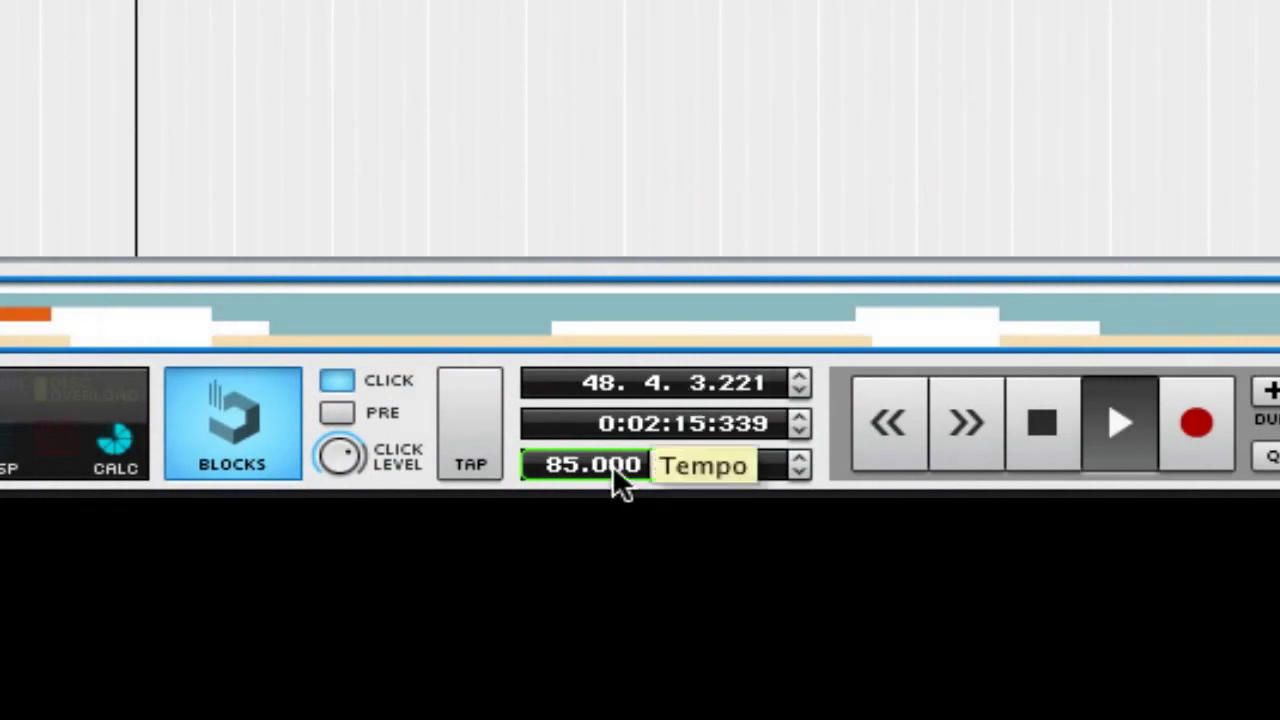
scroll(612, 464, down, 20)
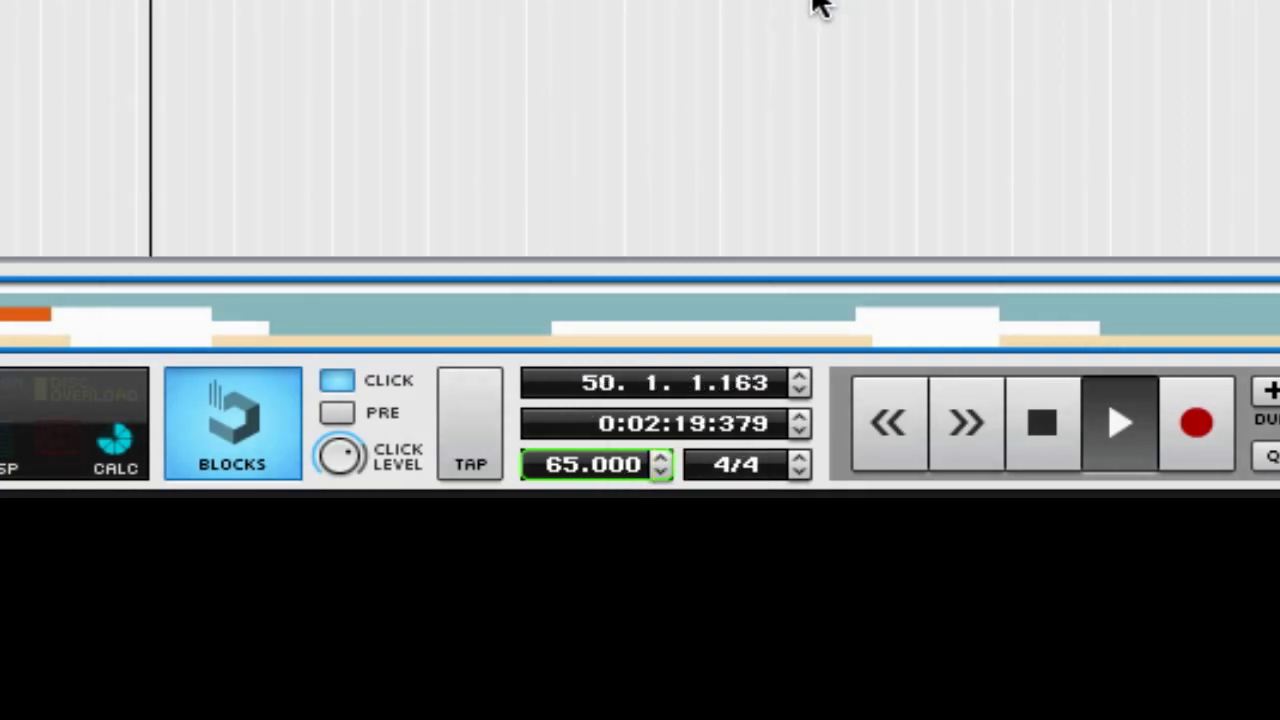
key(space)
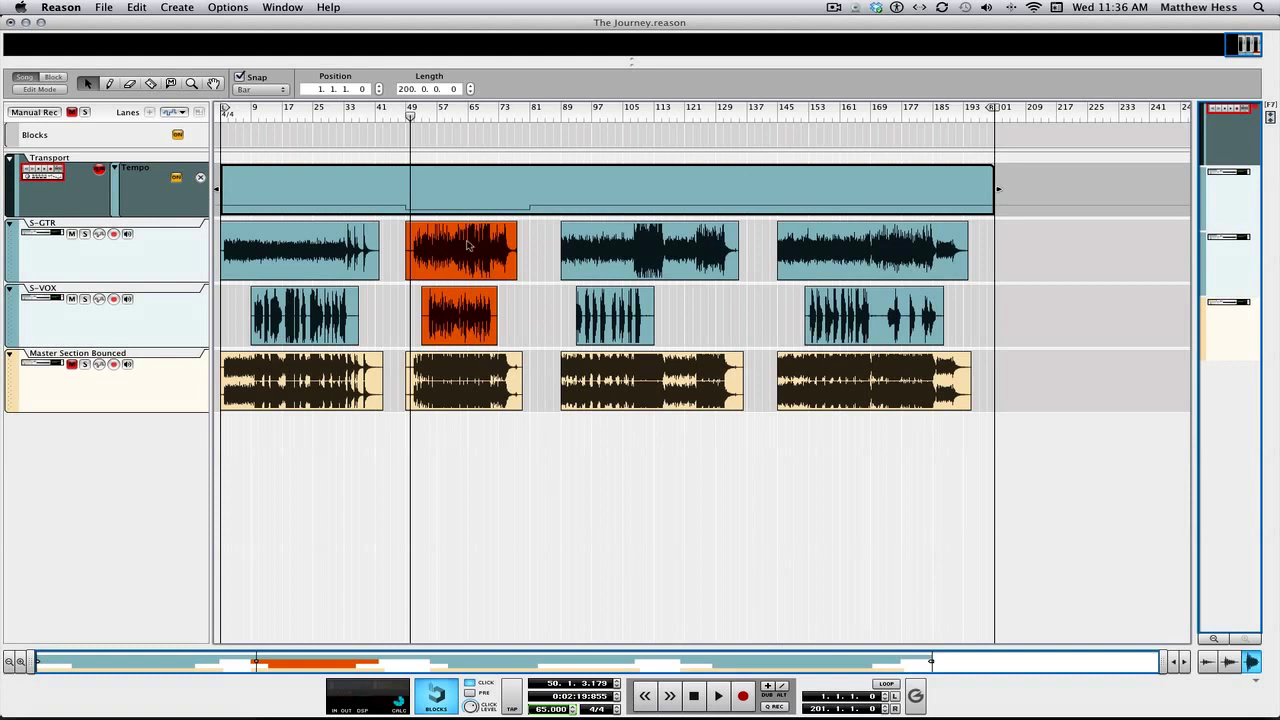
Drag the song position marker from about bar 50 back to bar 1
drag(410, 117, 221, 117)
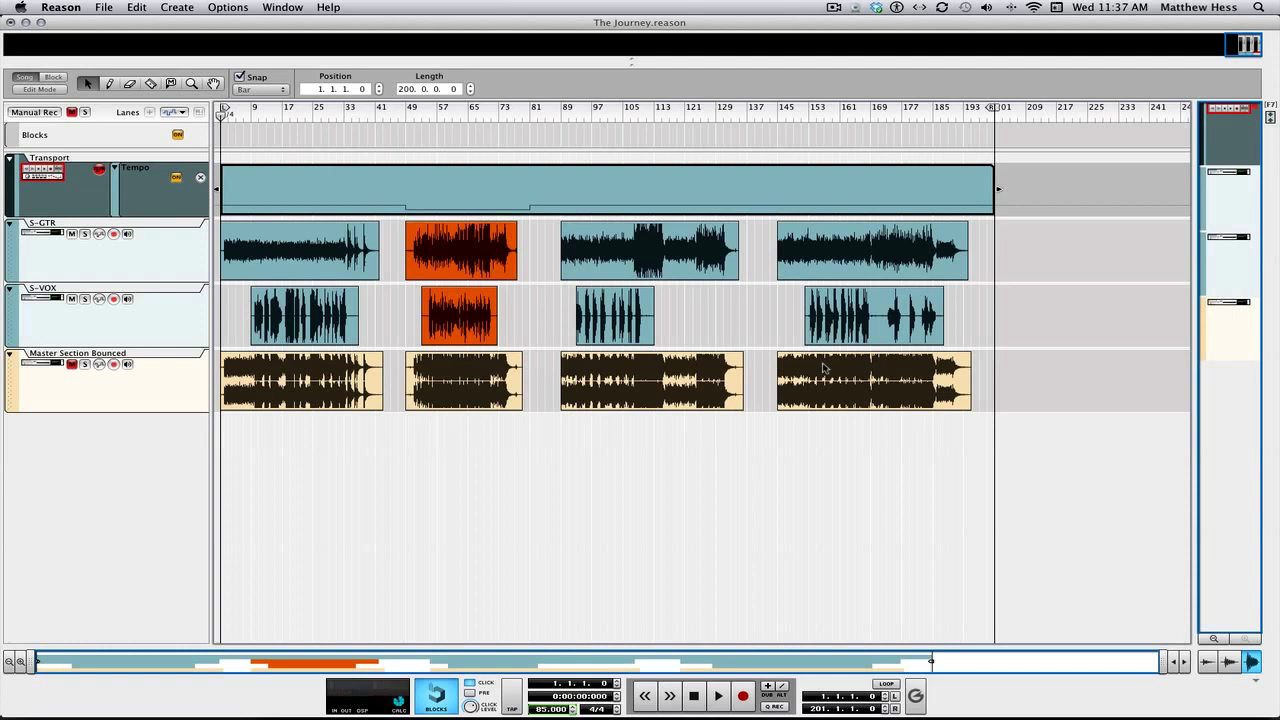
Delete the S-VOX track together with its device
click(180, 322)
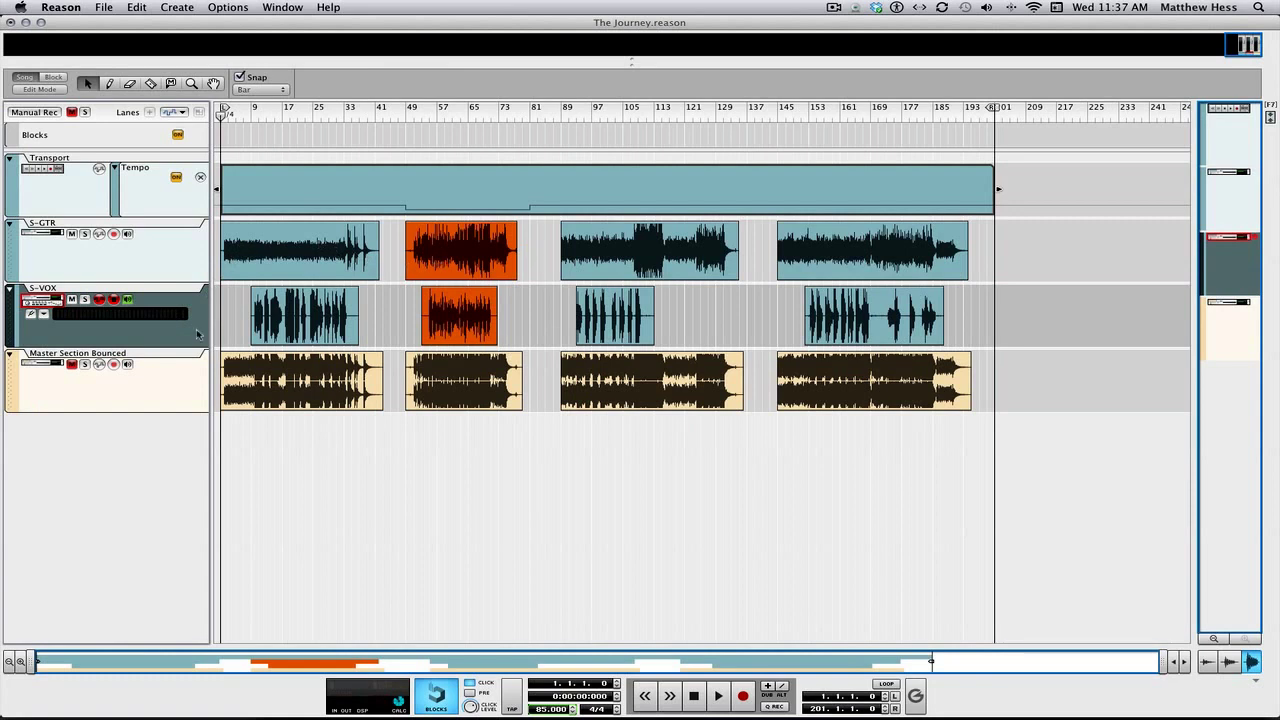
right_click(196, 331)
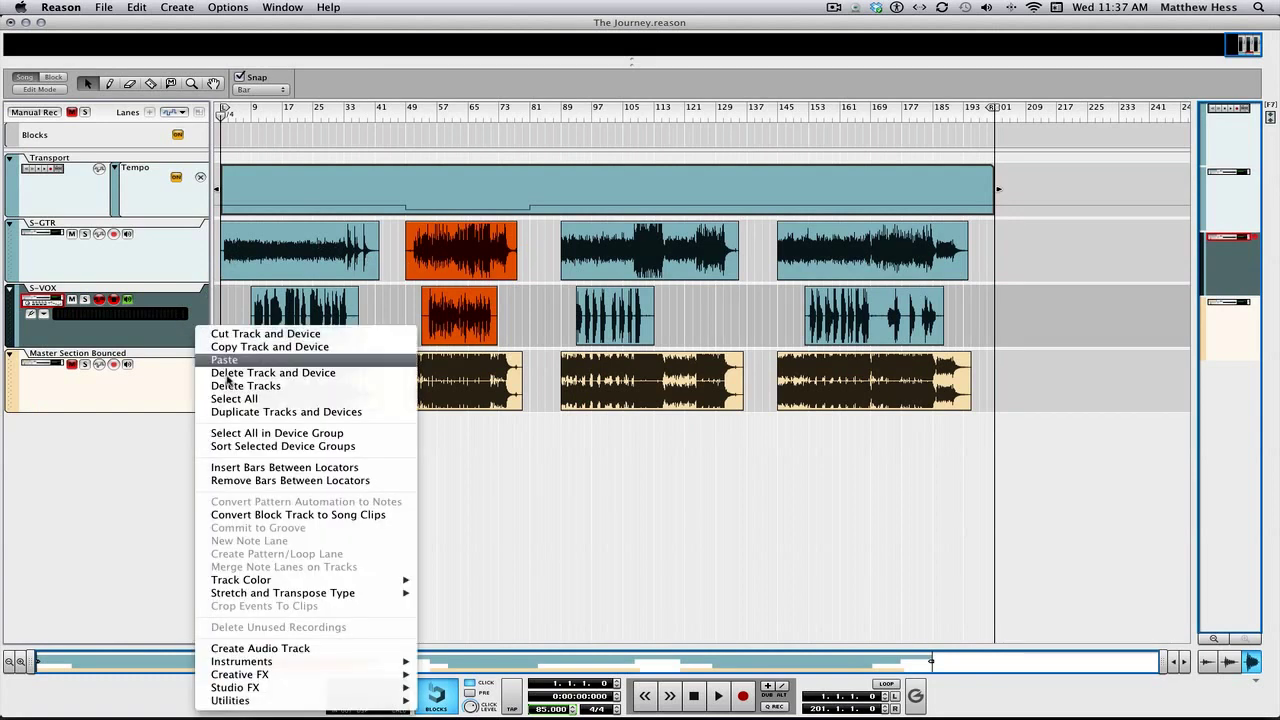
click(299, 374)
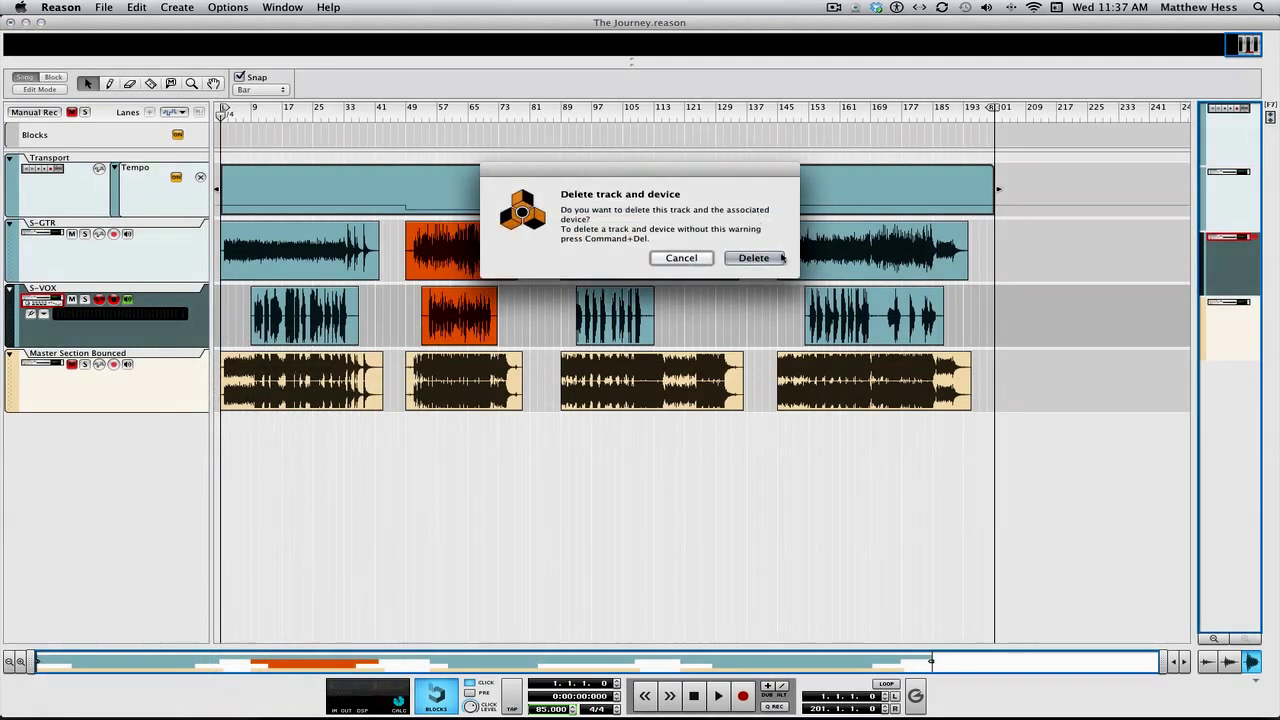
click(782, 258)
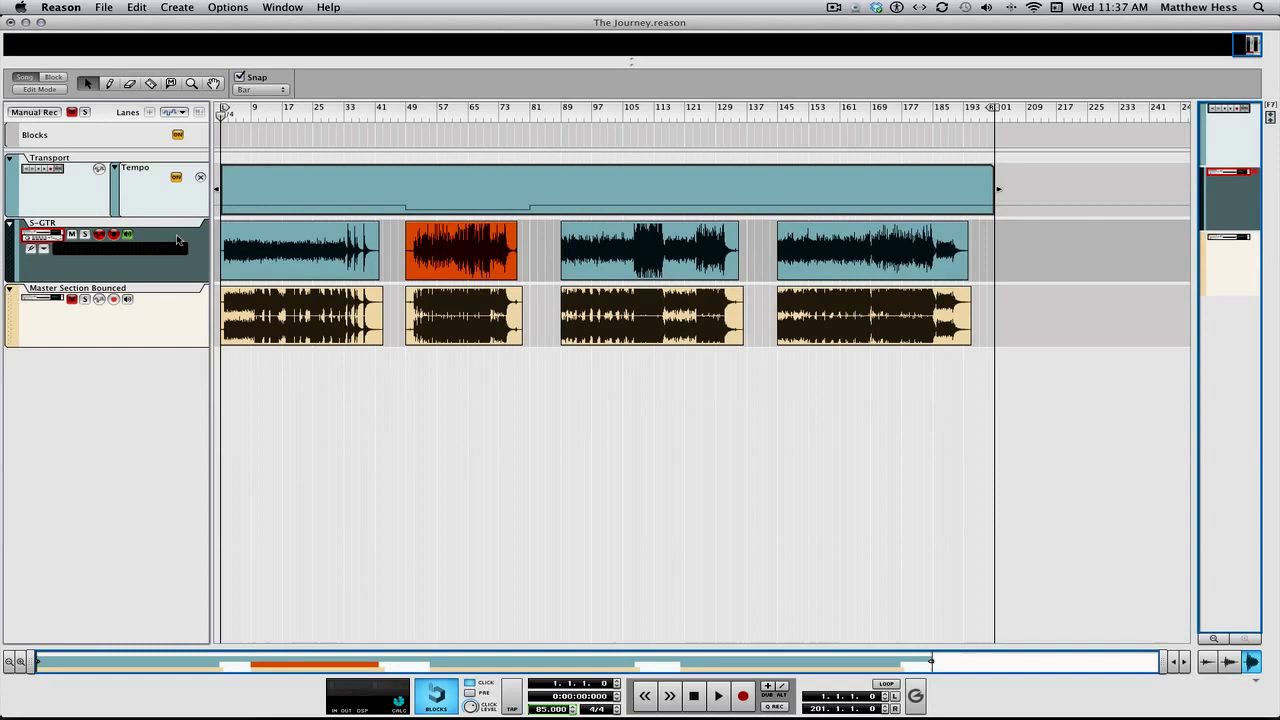
Delete the S-GTR track and device, then unmute Master Section Bounced
right_click(177, 240)
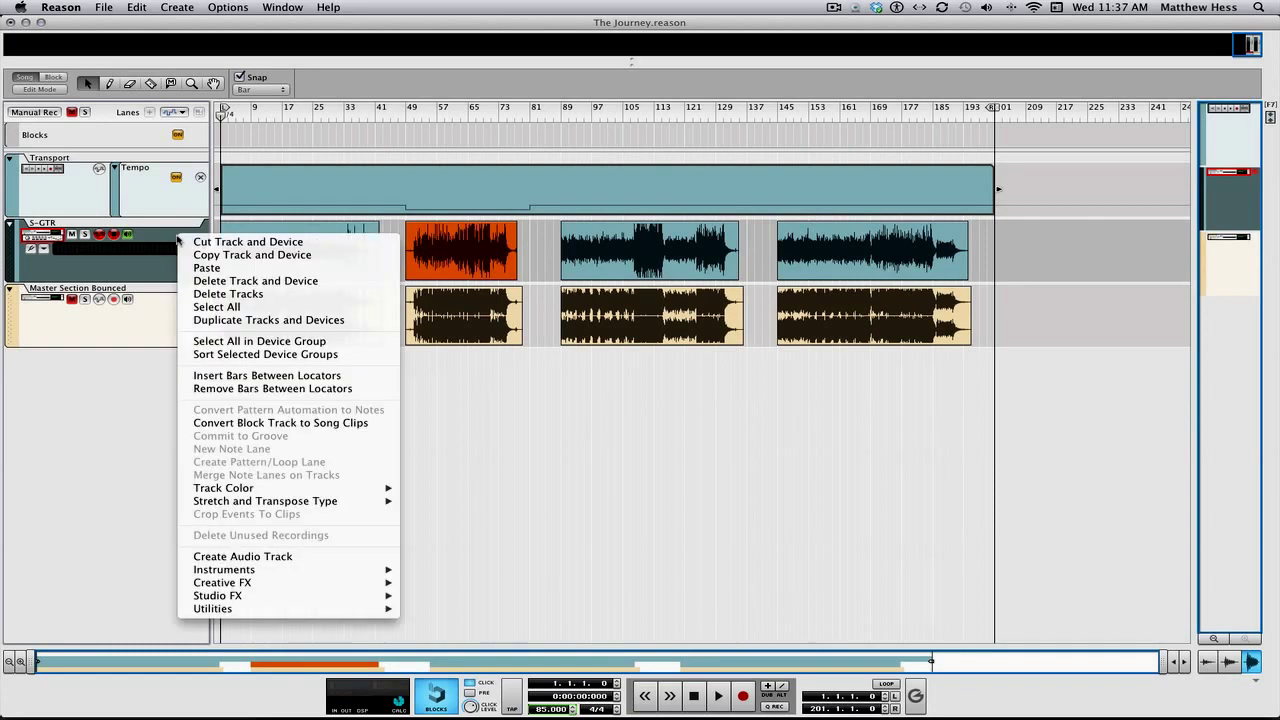
click(249, 284)
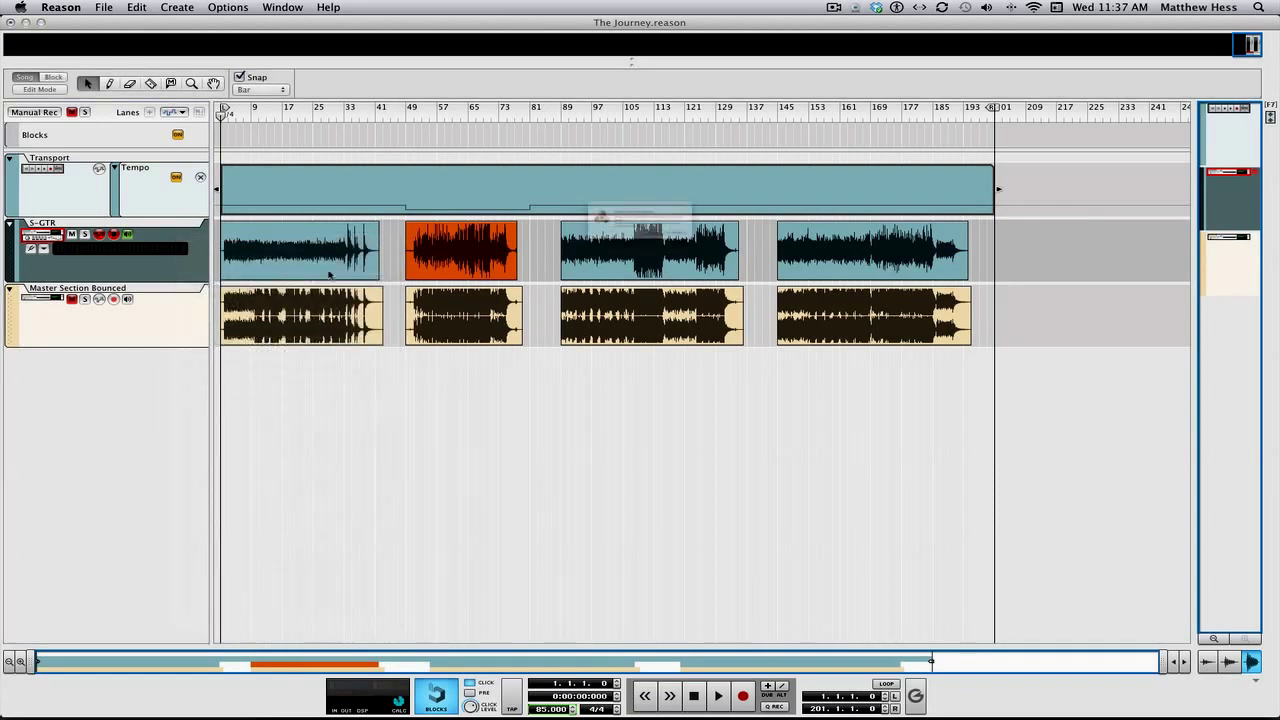
click(754, 258)
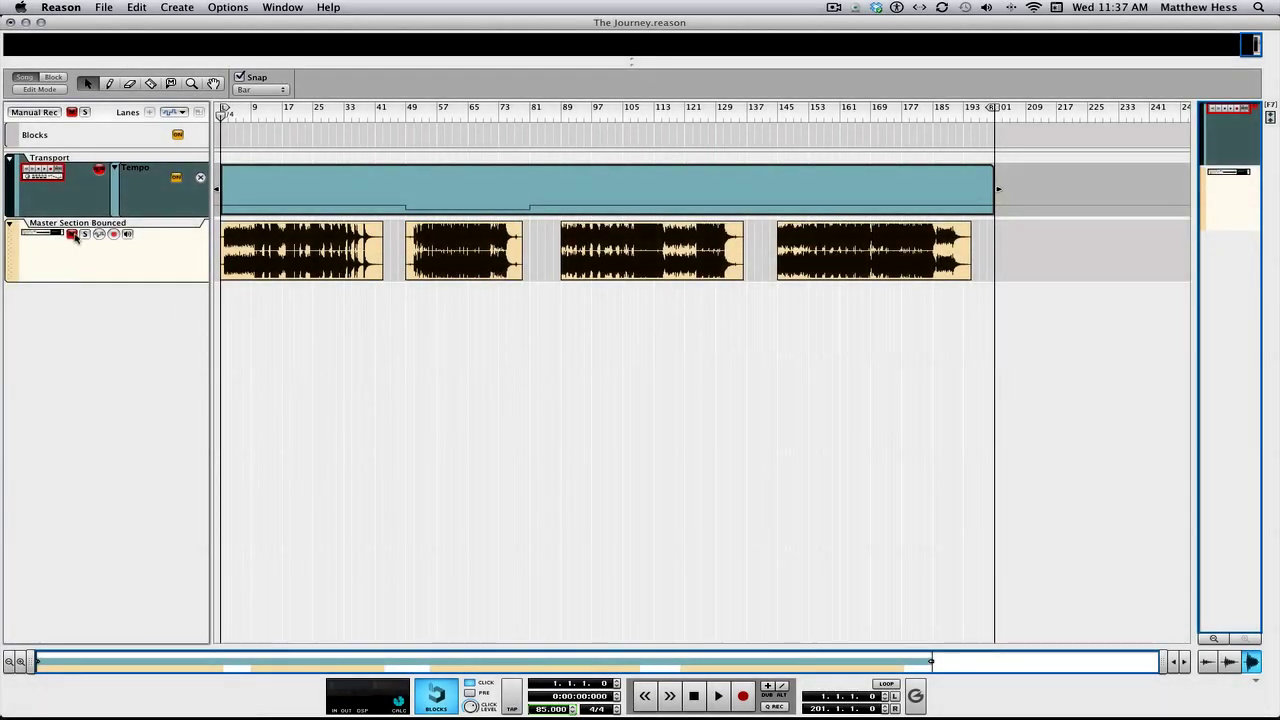
click(73, 234)
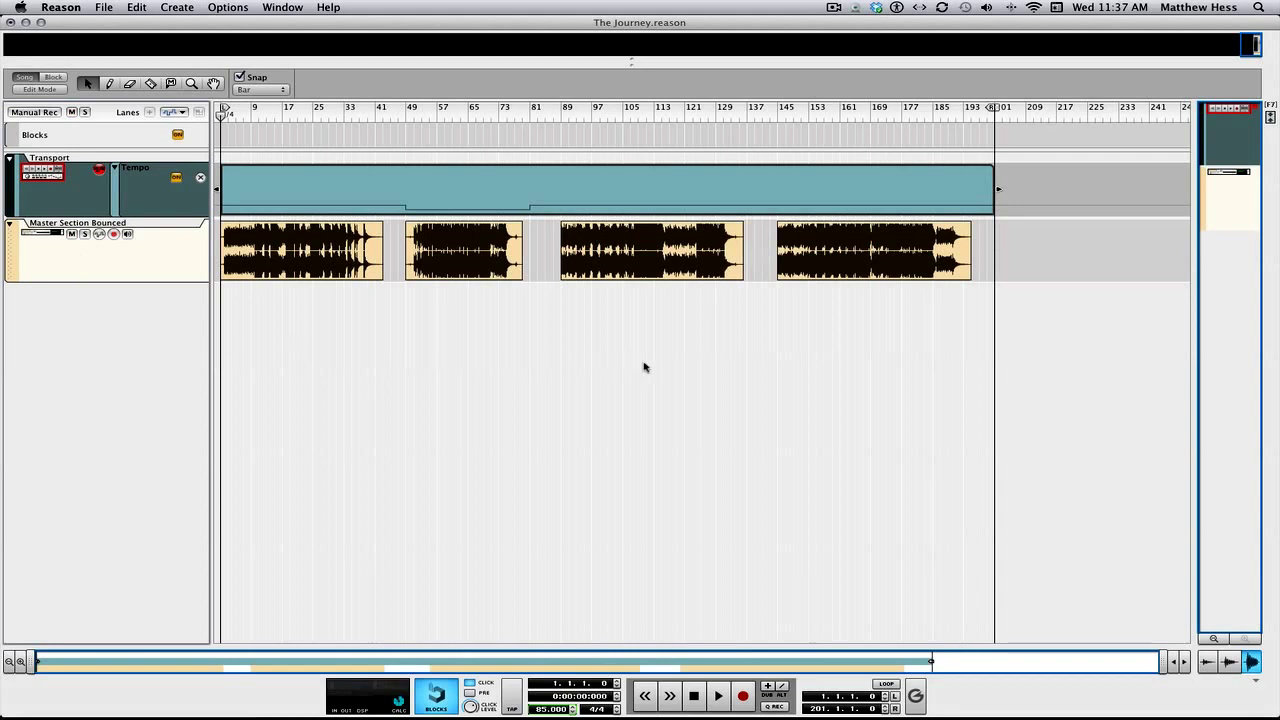